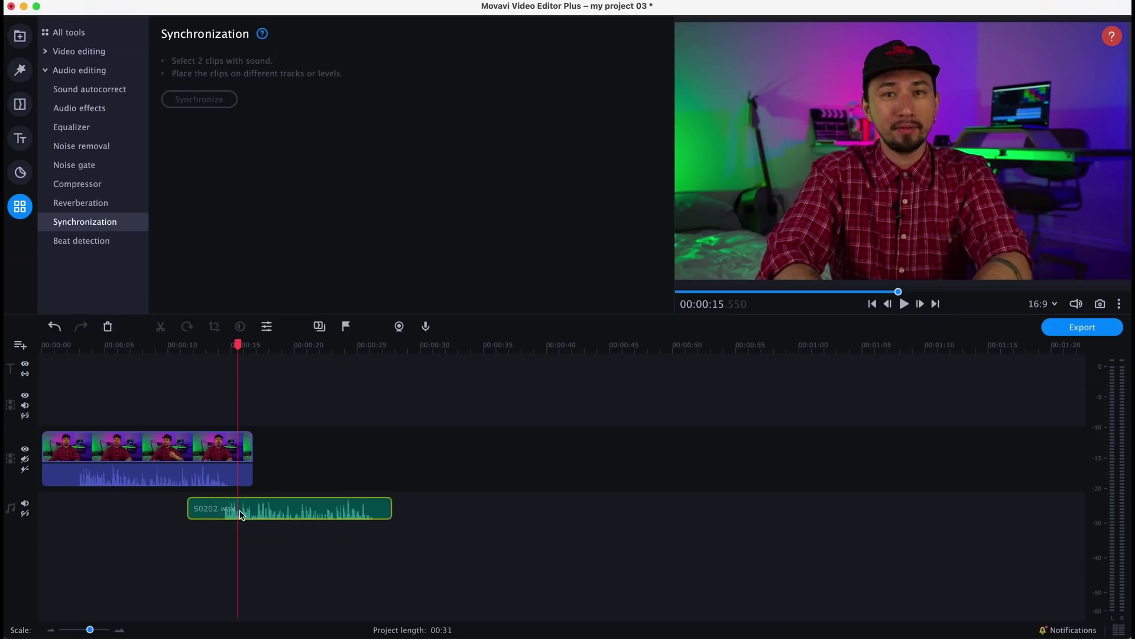
Step: Move S0202.wav to the playhead position and bring up the music collection
left_click_drag(275, 498, 149, 497)
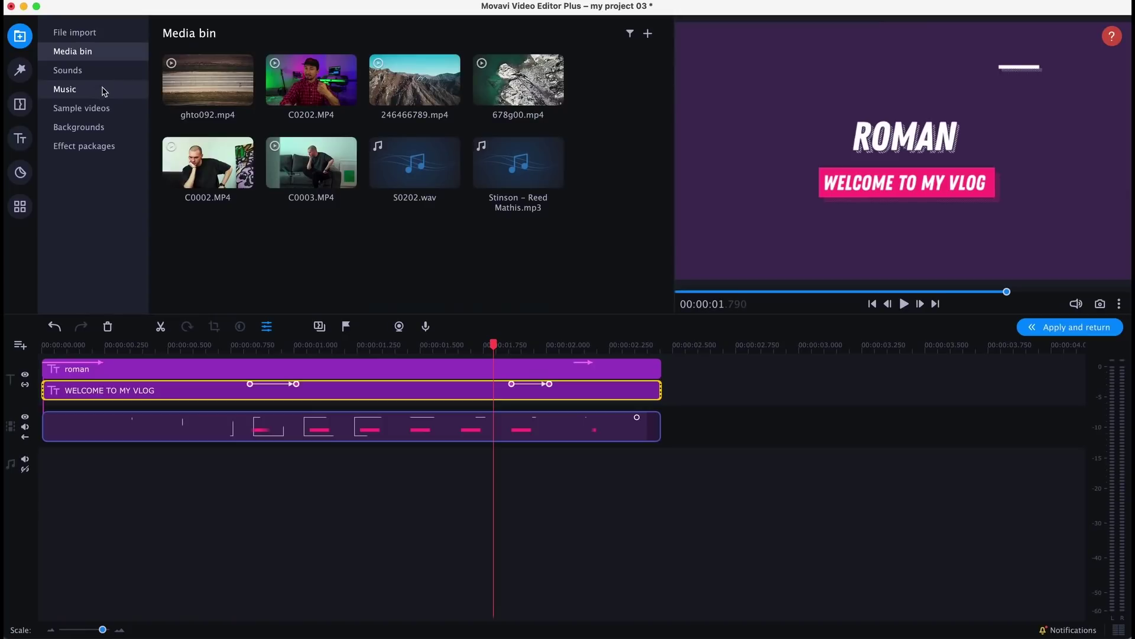
left_click(104, 91)
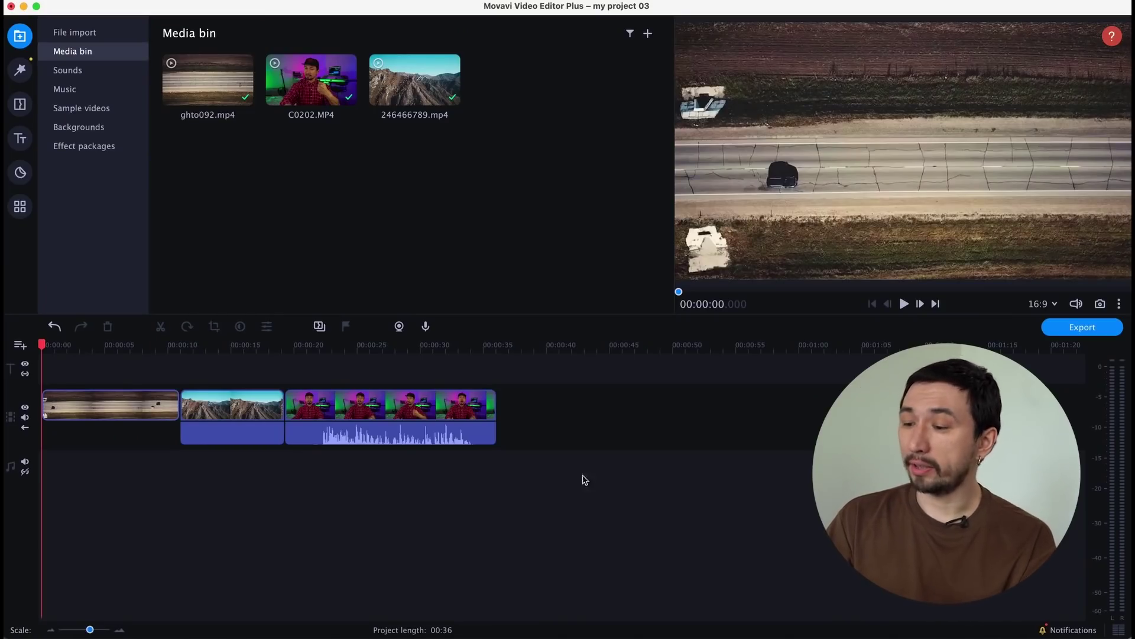
Step: Try the KH LUT 1 look on the mountain clip, undo it, and start a custom LUT import
left_click(215, 345)
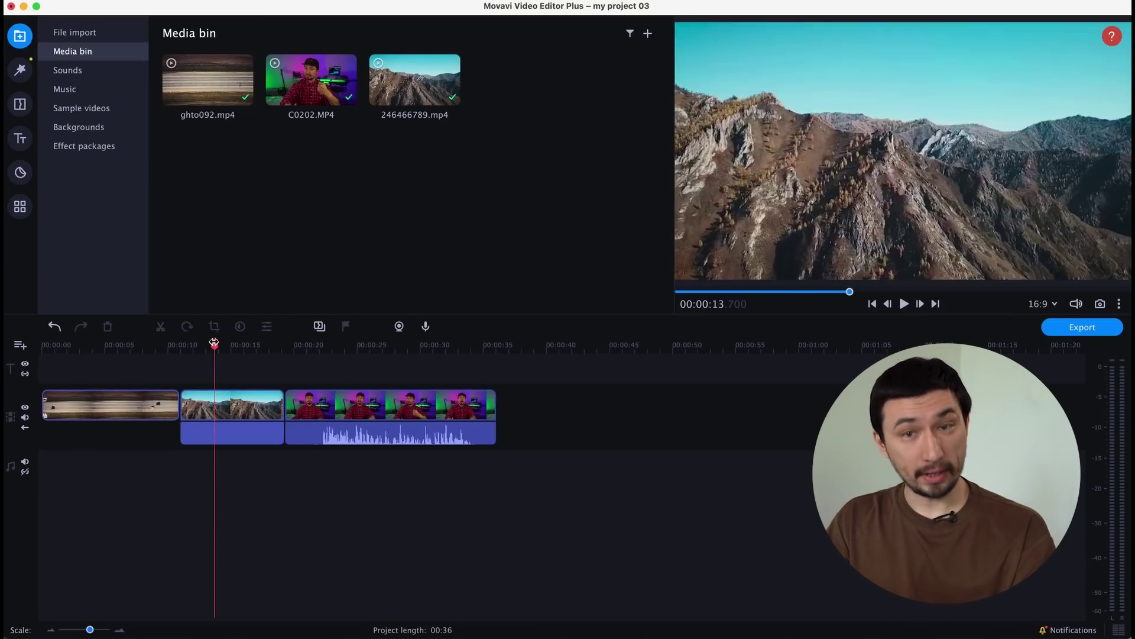
left_click(221, 408)
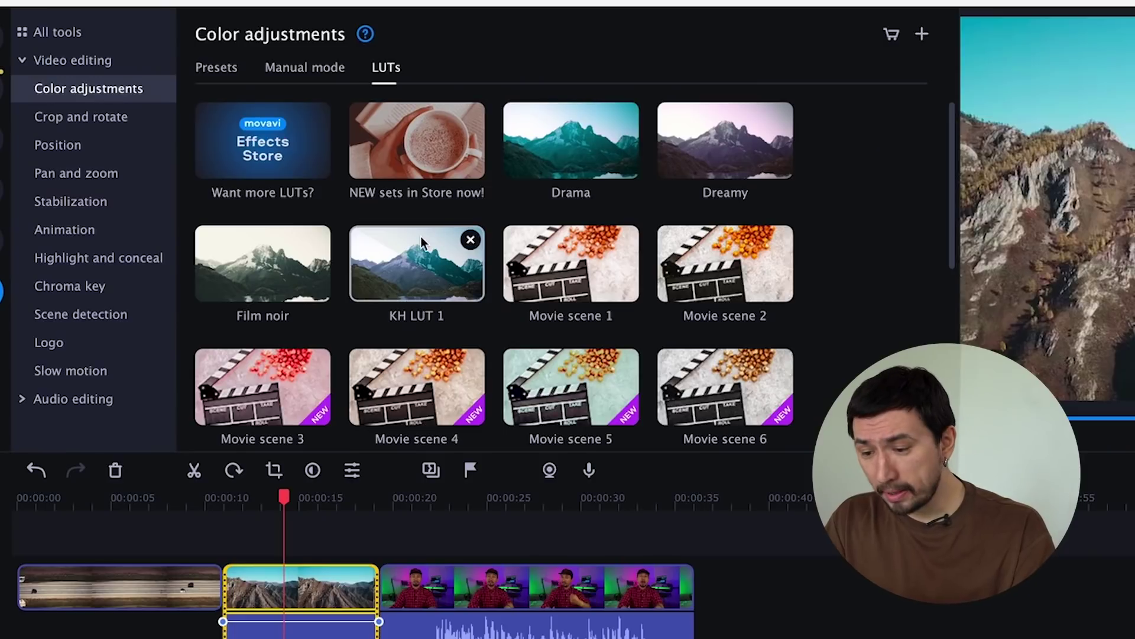
left_click_drag(423, 242, 301, 598)
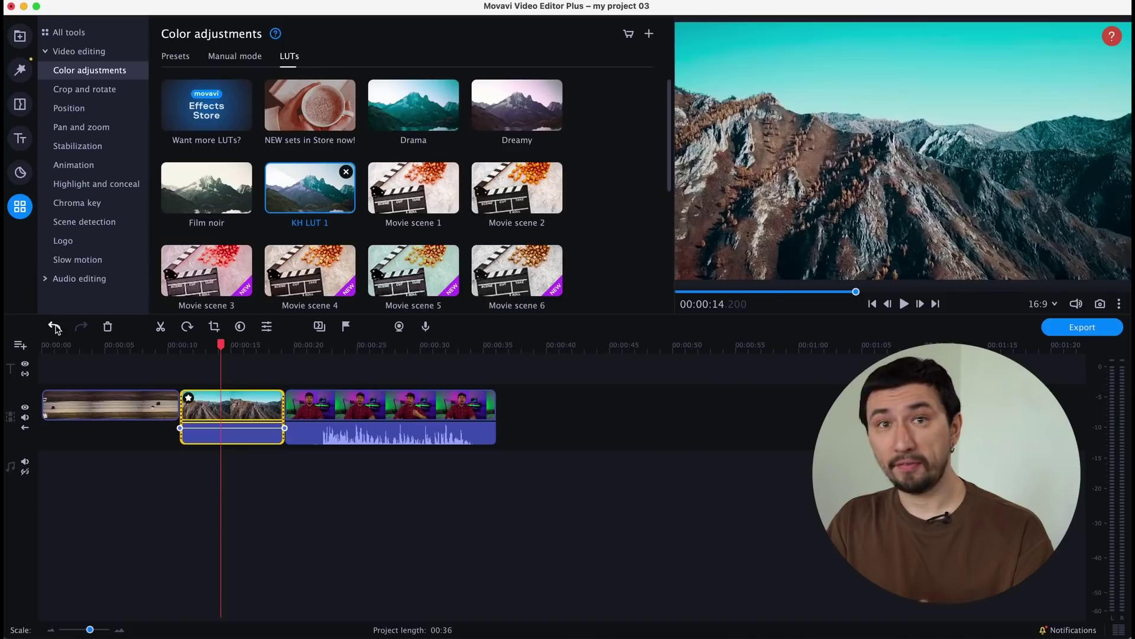
left_click(54, 327)
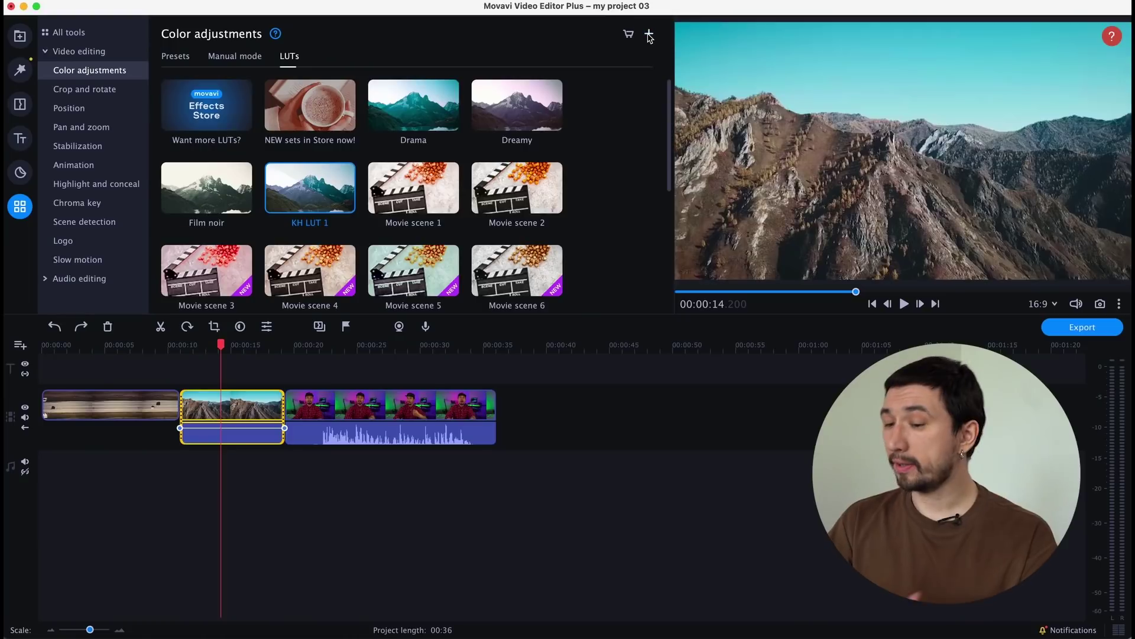
left_click(650, 34)
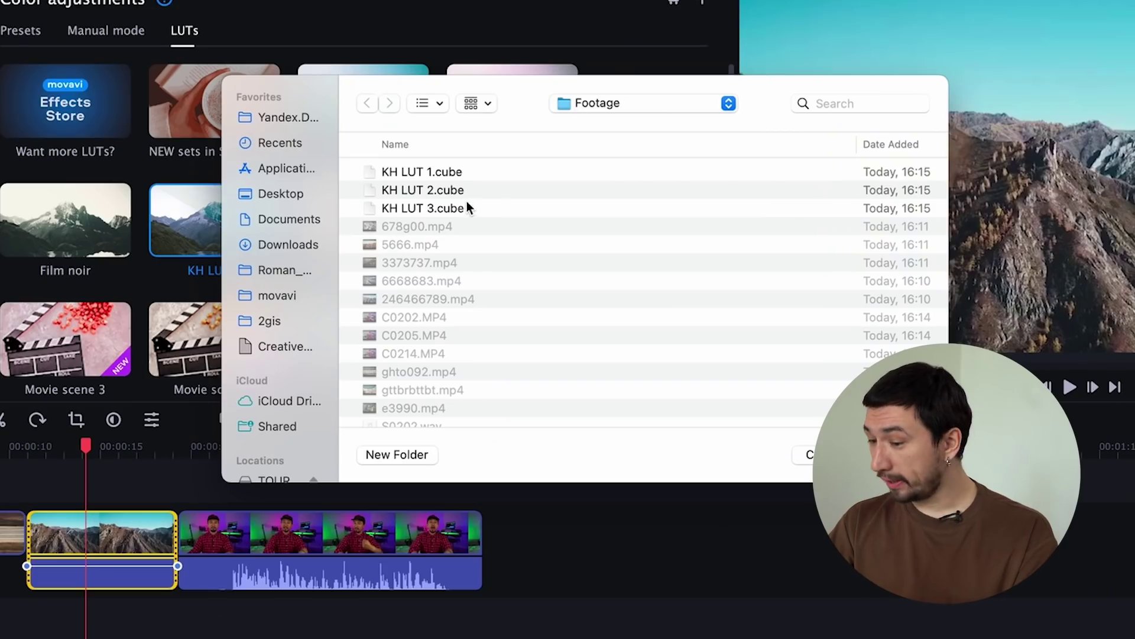
Step: Import KH LUT 2.cube and apply the KH LUT 3 look to the mountain clip
left_click(485, 167)
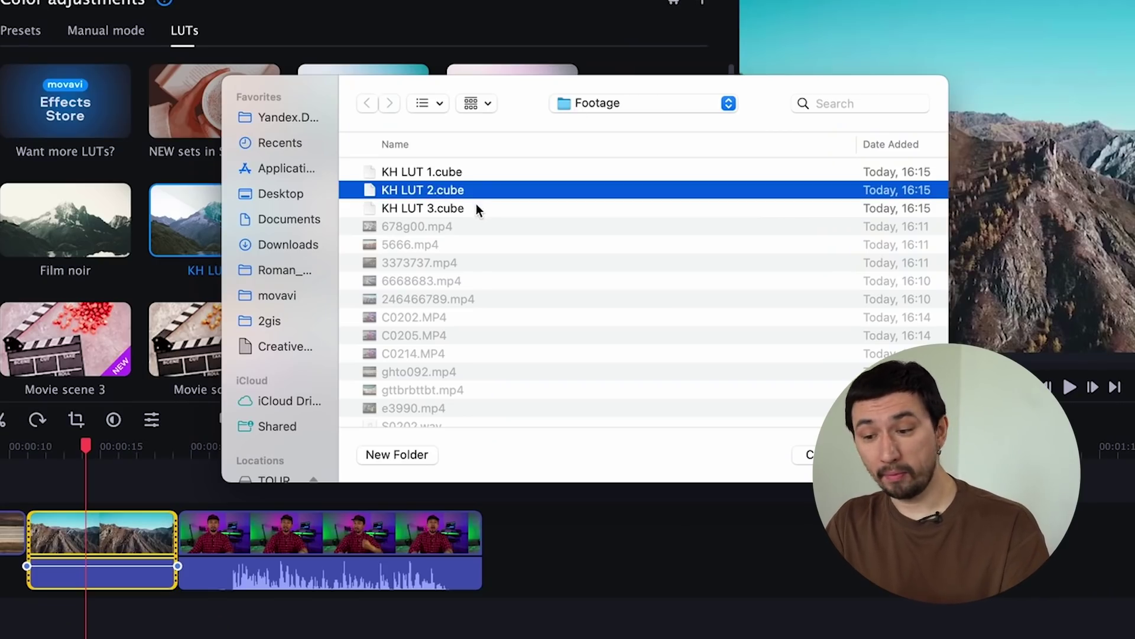
key("Return")
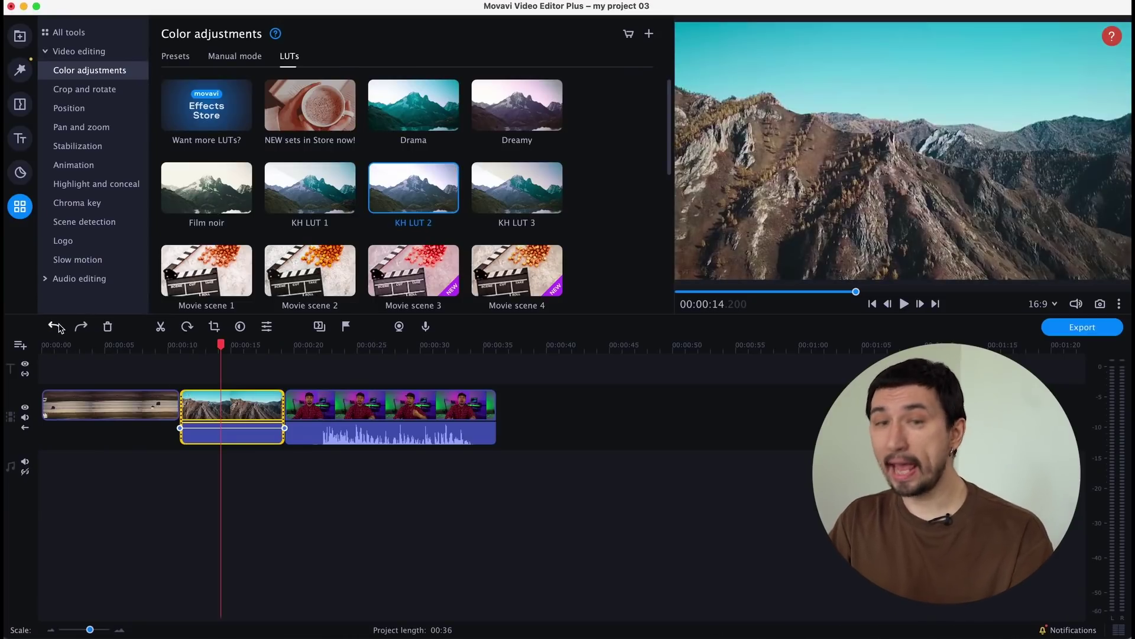
left_click_drag(528, 183, 235, 398)
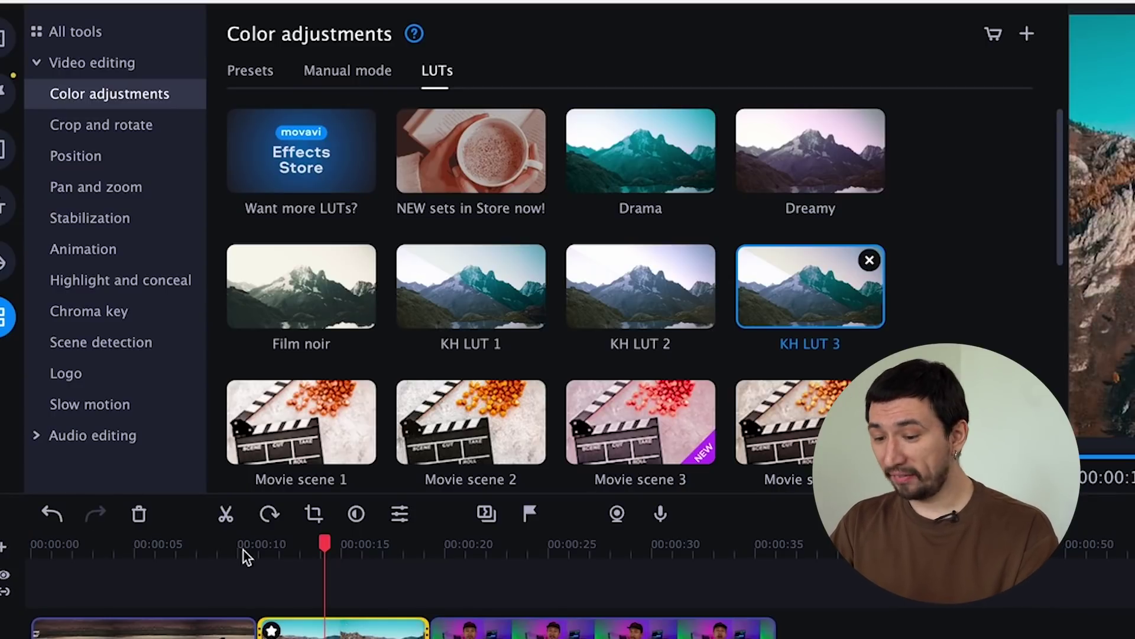
left_click_drag(220, 548, 214, 549)
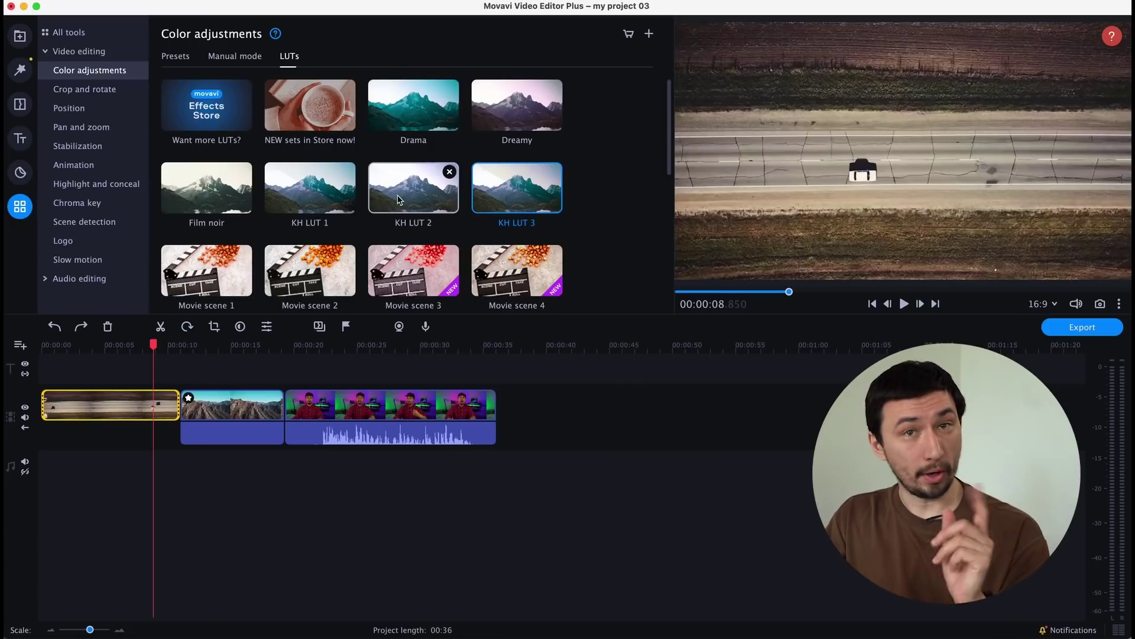
Step: Apply KH LUT 2 to the road clip, then try Movie scene 2 and undo it
left_click_drag(641, 285, 147, 638)
left_click_drag(133, 410, 133, 410)
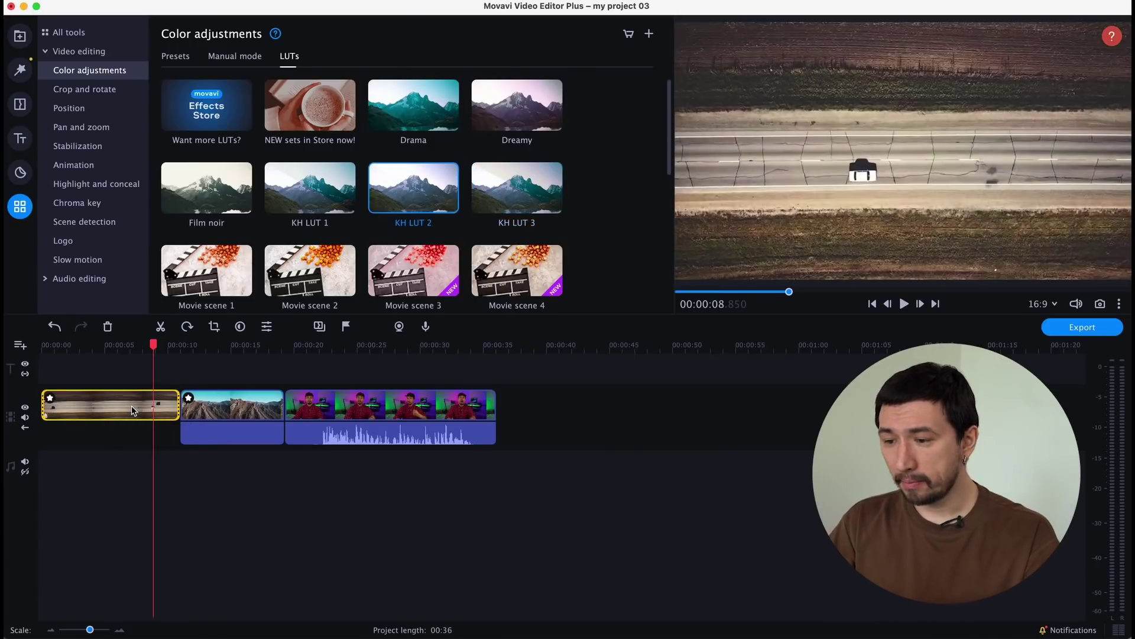
scroll(311, 214, "down", 4)
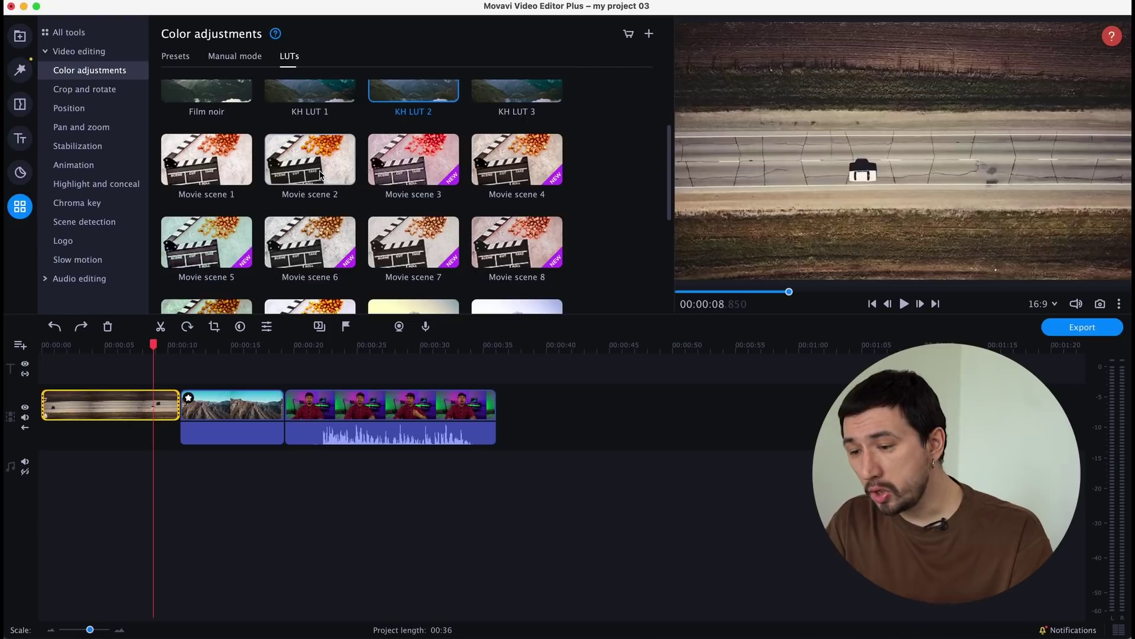
left_click_drag(286, 196, 158, 412)
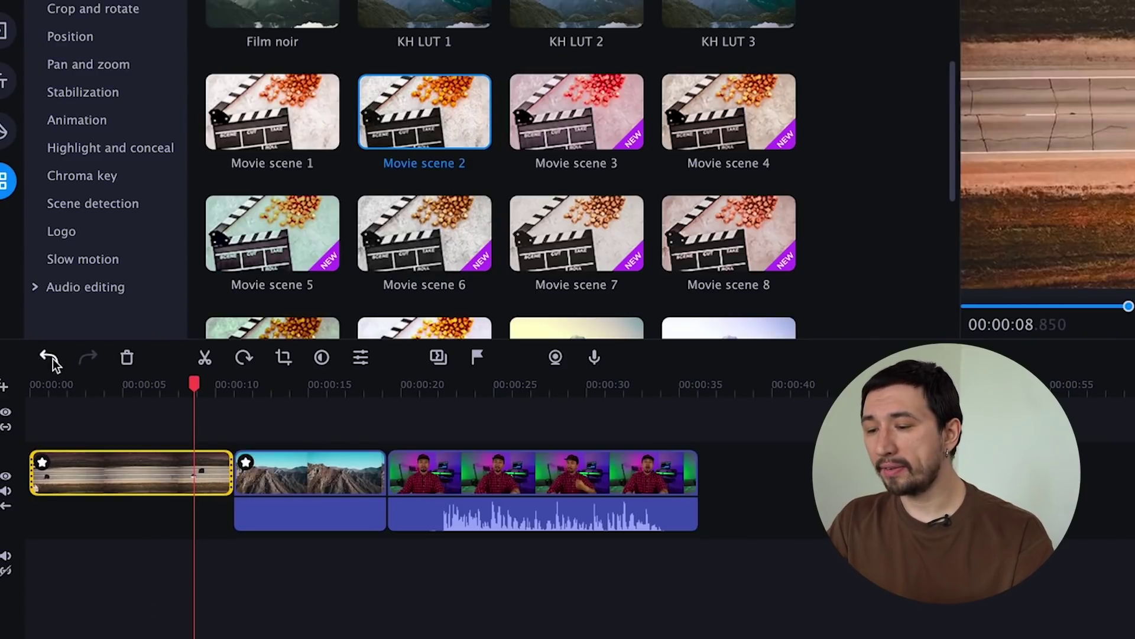
left_click(291, 392)
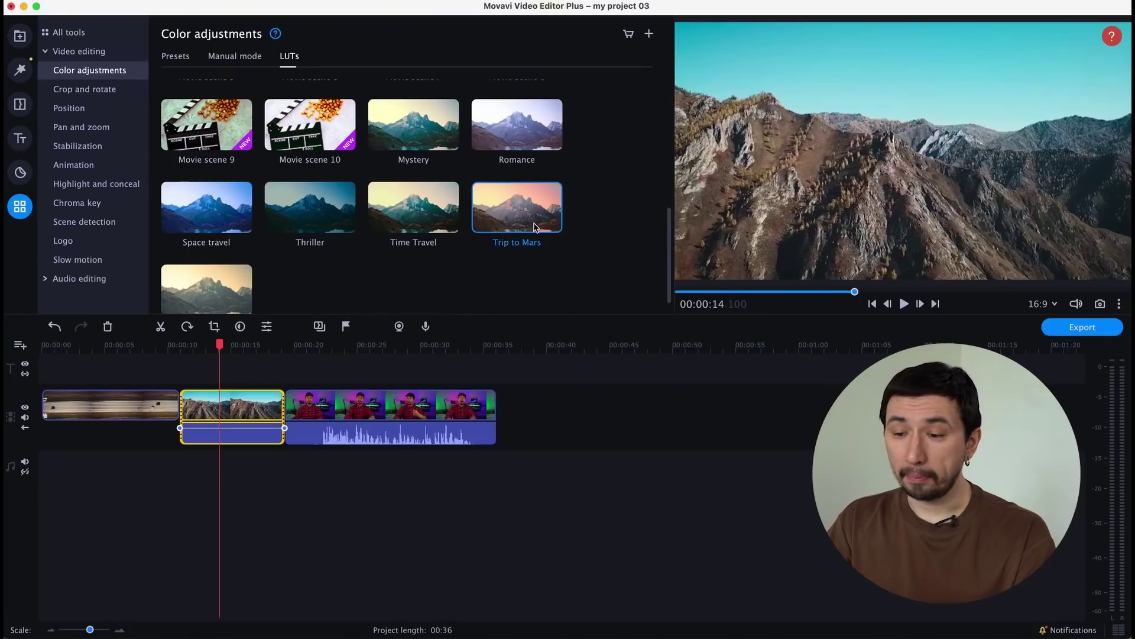
Step: Try Trip to Mars on the mountain clip, undo it, and apply Romance instead
left_click_drag(517, 207, 227, 406)
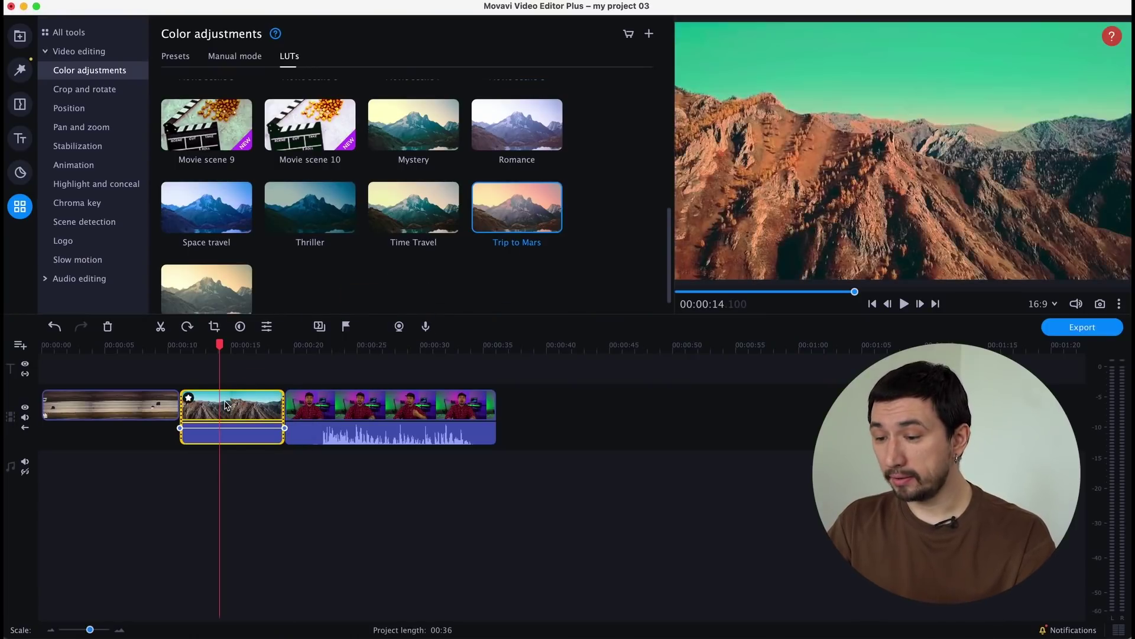
left_click(54, 326)
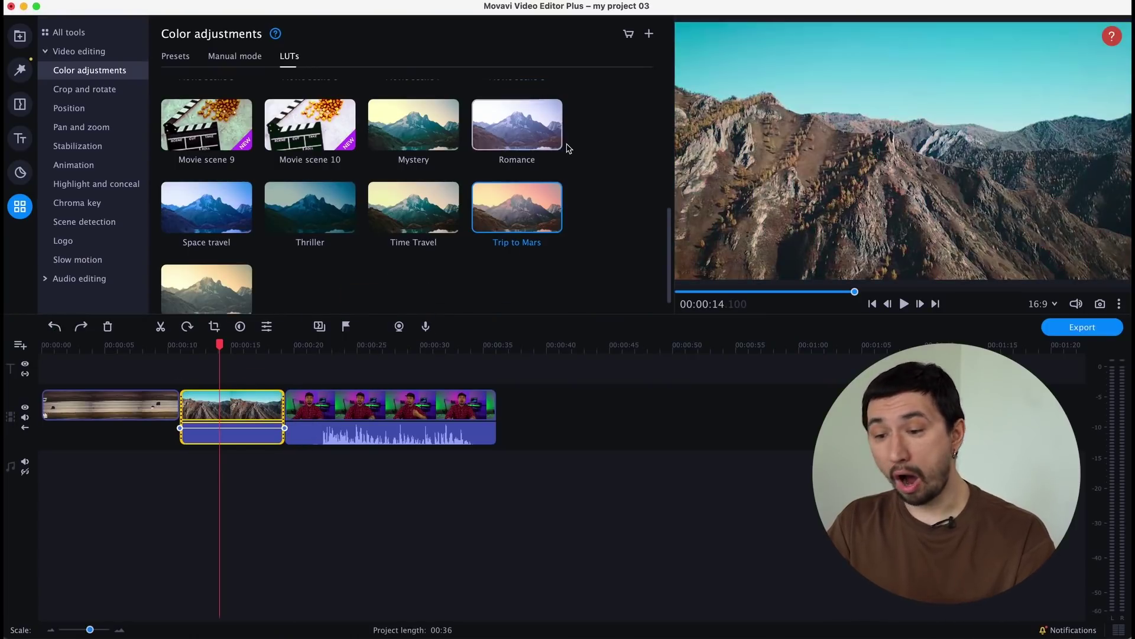
left_click_drag(537, 131, 254, 407)
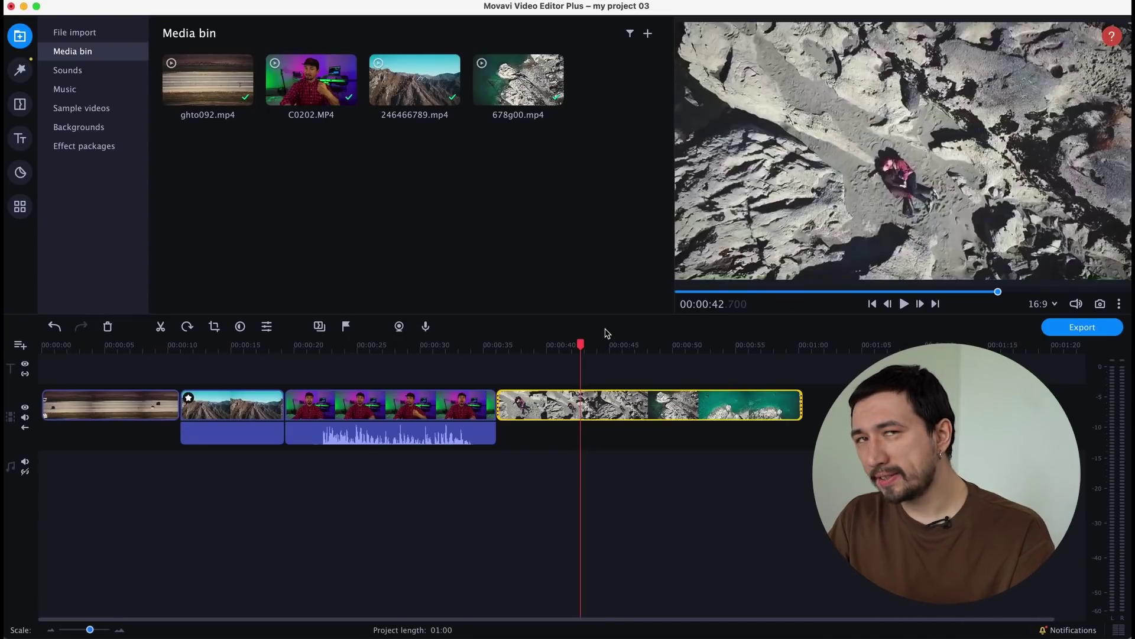
Step: Switch the left sidebar to the video Filters collection
left_click(21, 69)
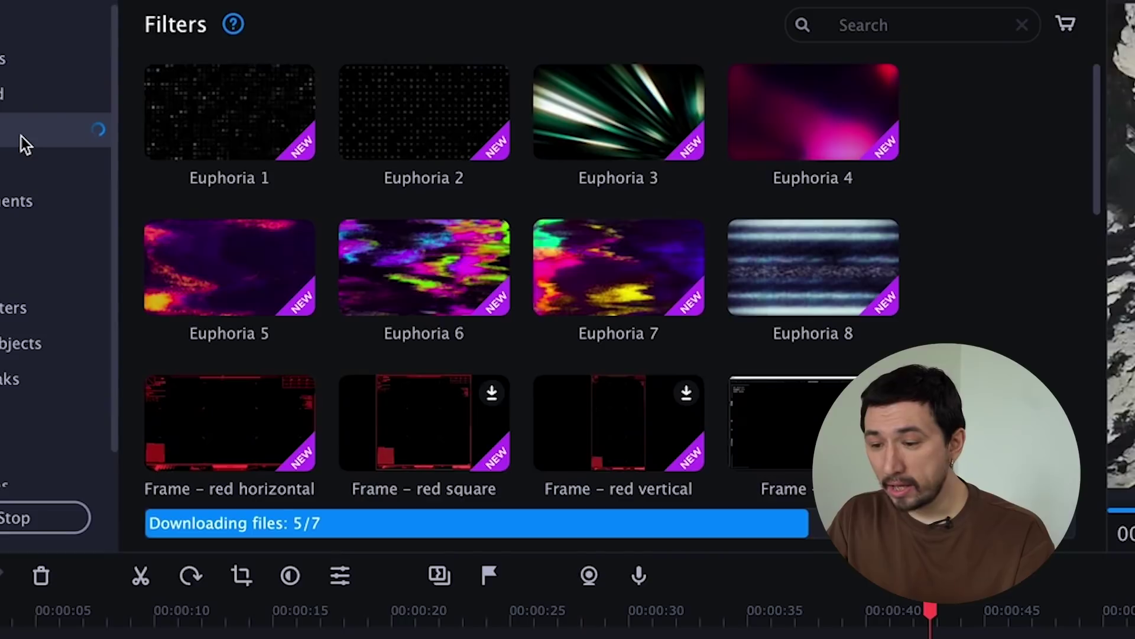
Step: Browse the Overlay filters and change Lava – blue's blending mode from Color dodge to Overlay
scroll(573, 289, "down", 6)
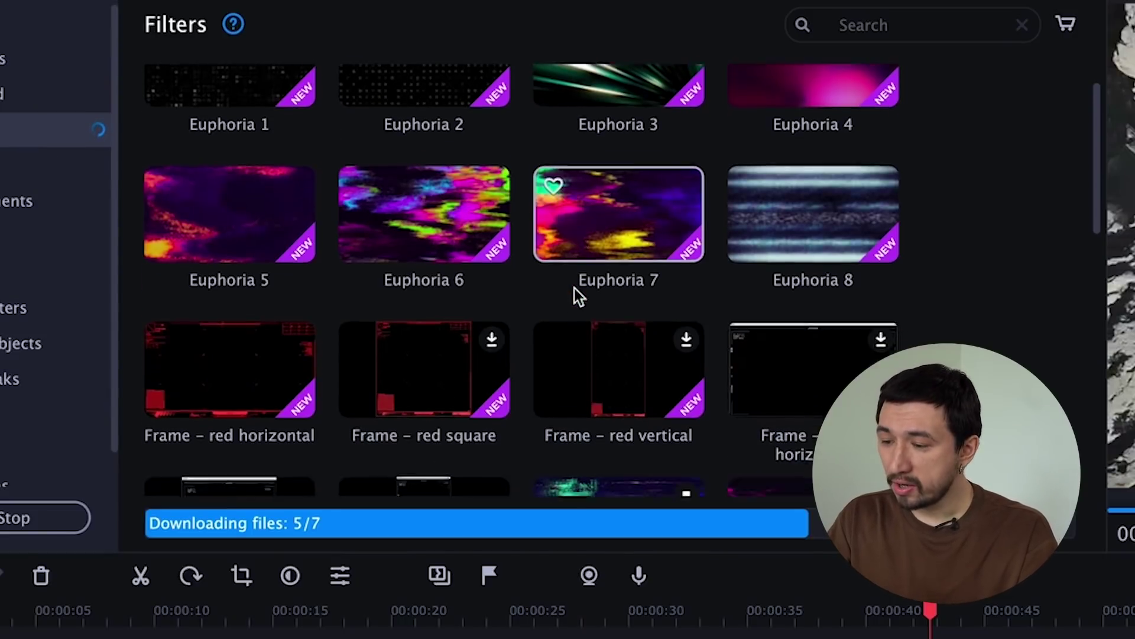
scroll(574, 289, "down", 2)
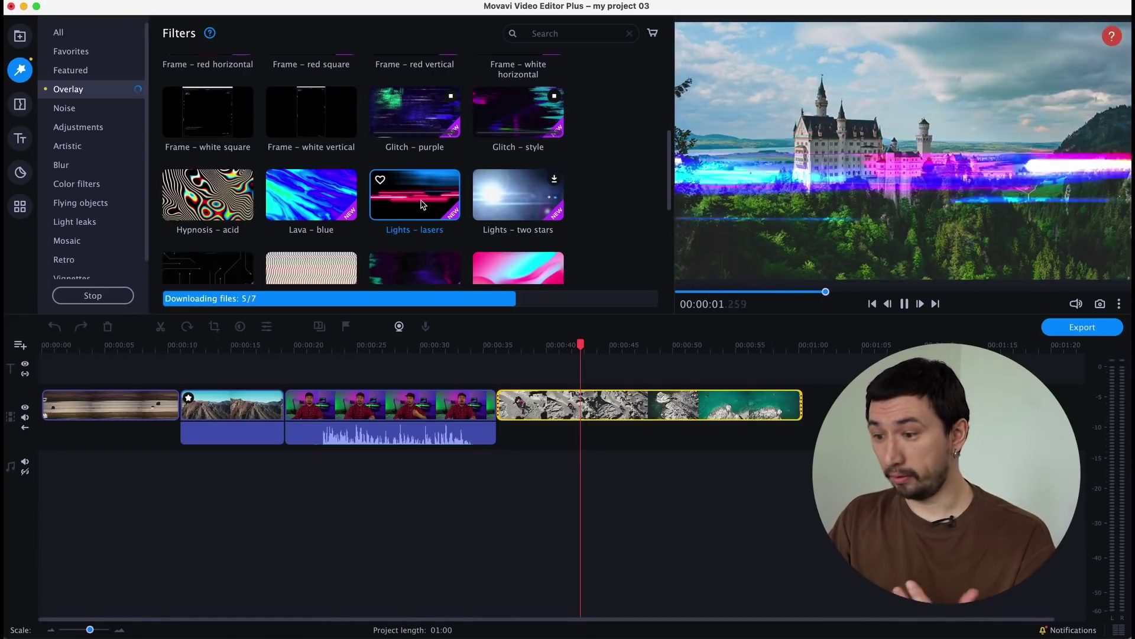
scroll(423, 204, "down", 1)
scroll(423, 205, "down", 1)
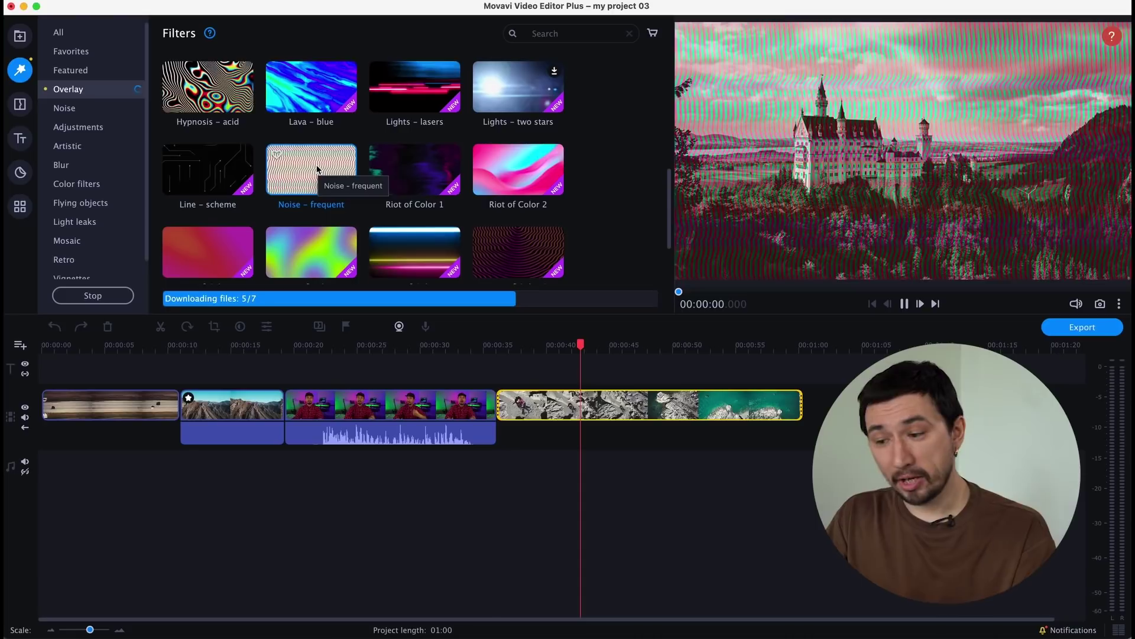
scroll(317, 171, "down", 2)
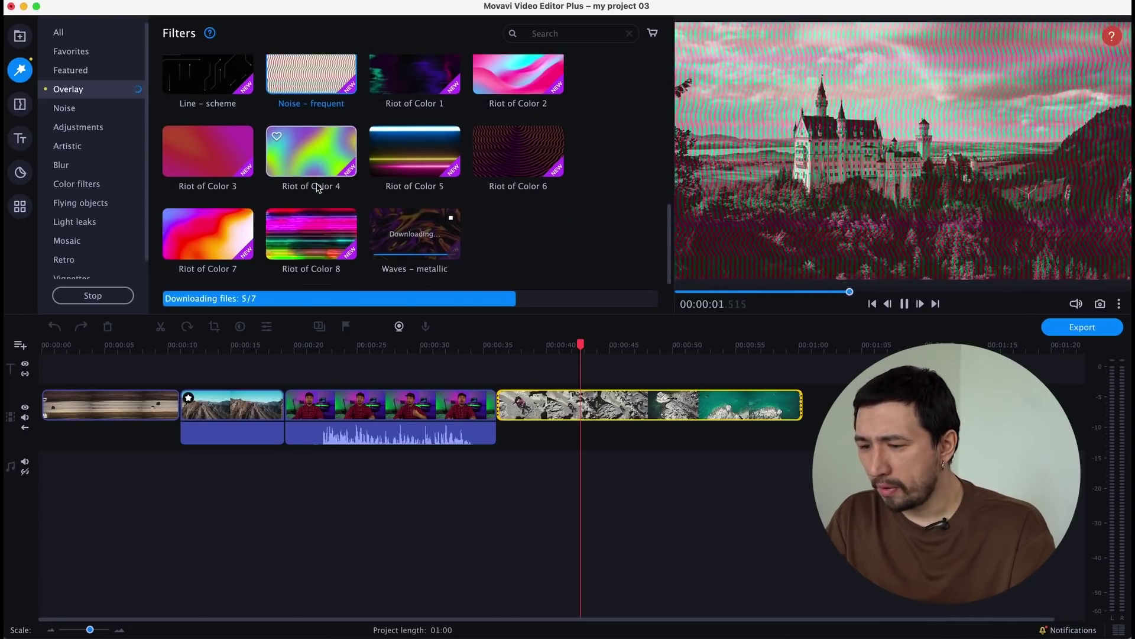
scroll(317, 188, "up", 3)
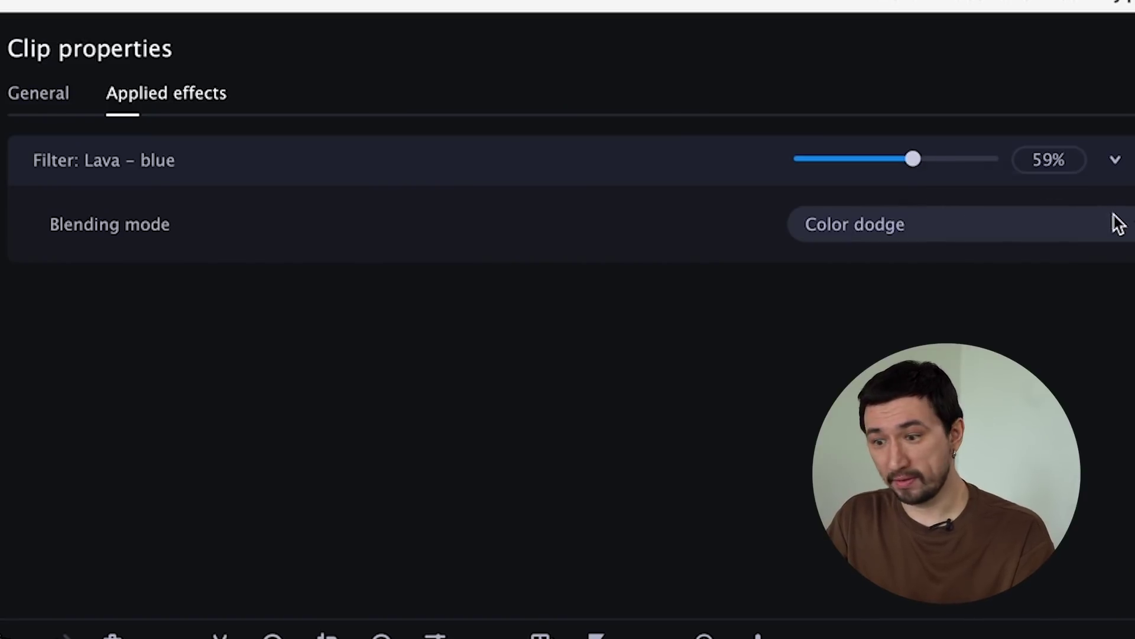
left_click(1112, 225)
left_click(1029, 272)
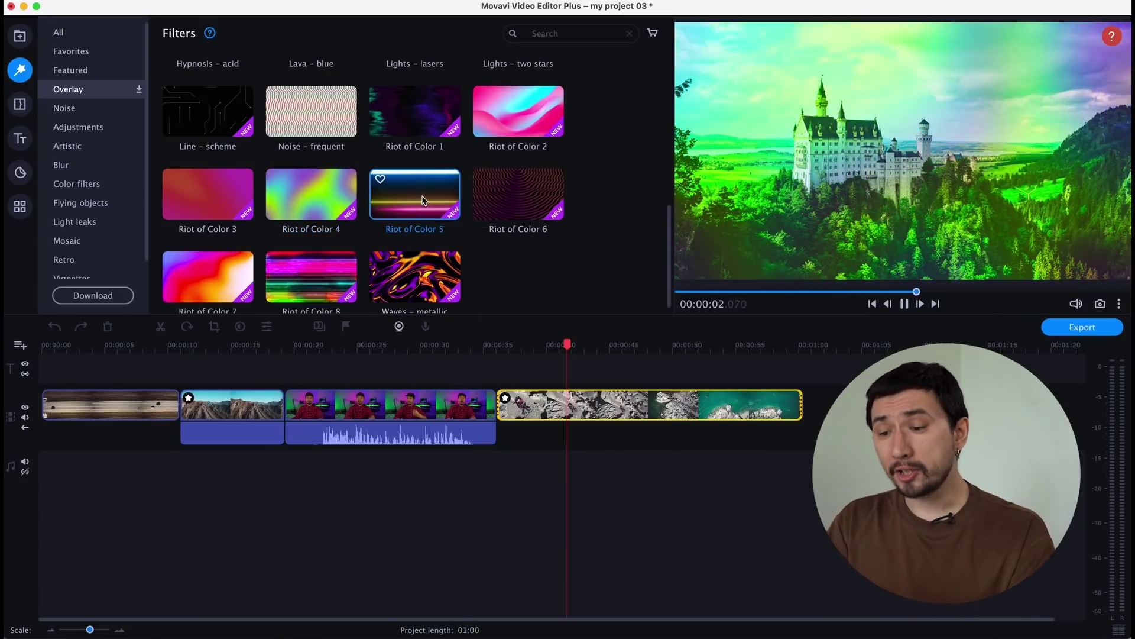
Step: Preview Riot of Color 5, Euphoria 7 and Euphoria 6, then put Euphoria 6 on the last aerial clip
left_click(424, 200)
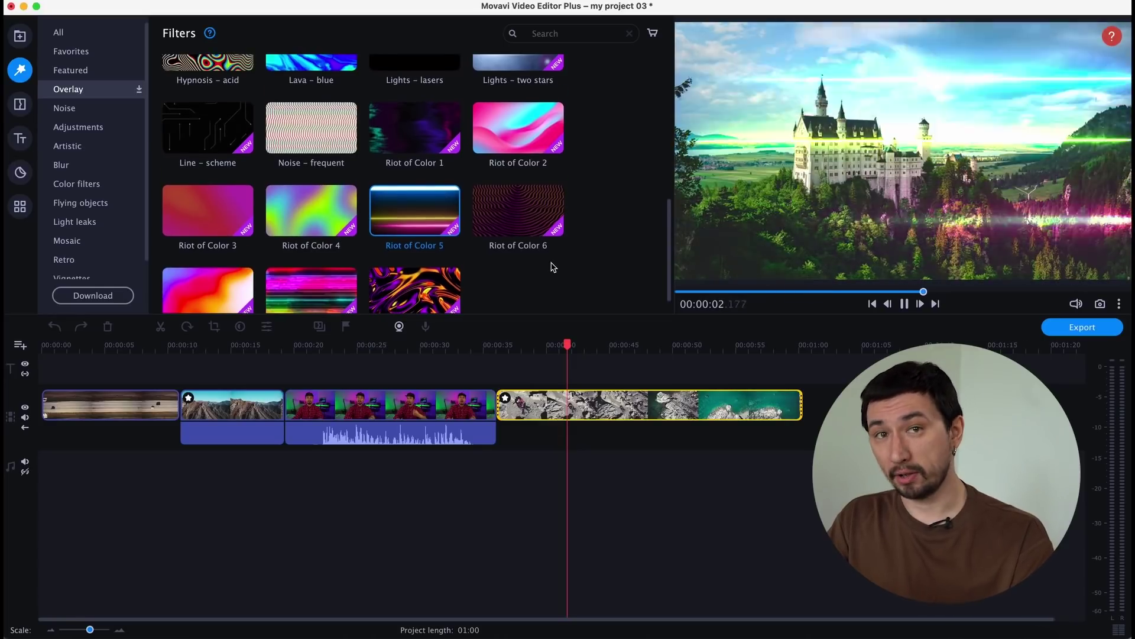
scroll(553, 267, "up", 3)
scroll(553, 267, "up", 5)
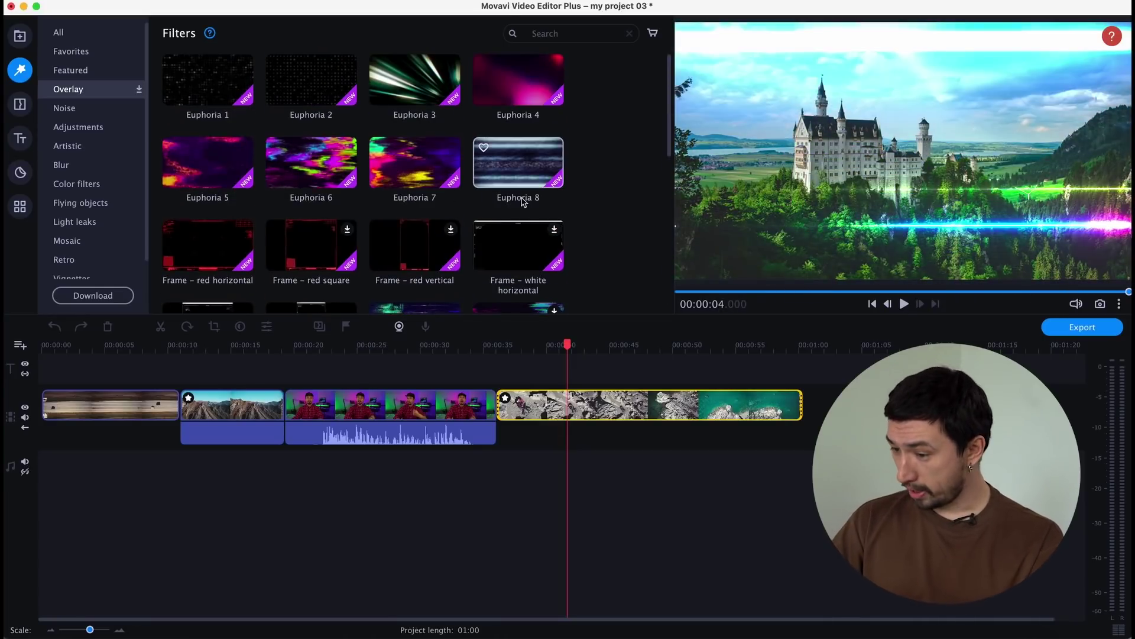
left_click(428, 166)
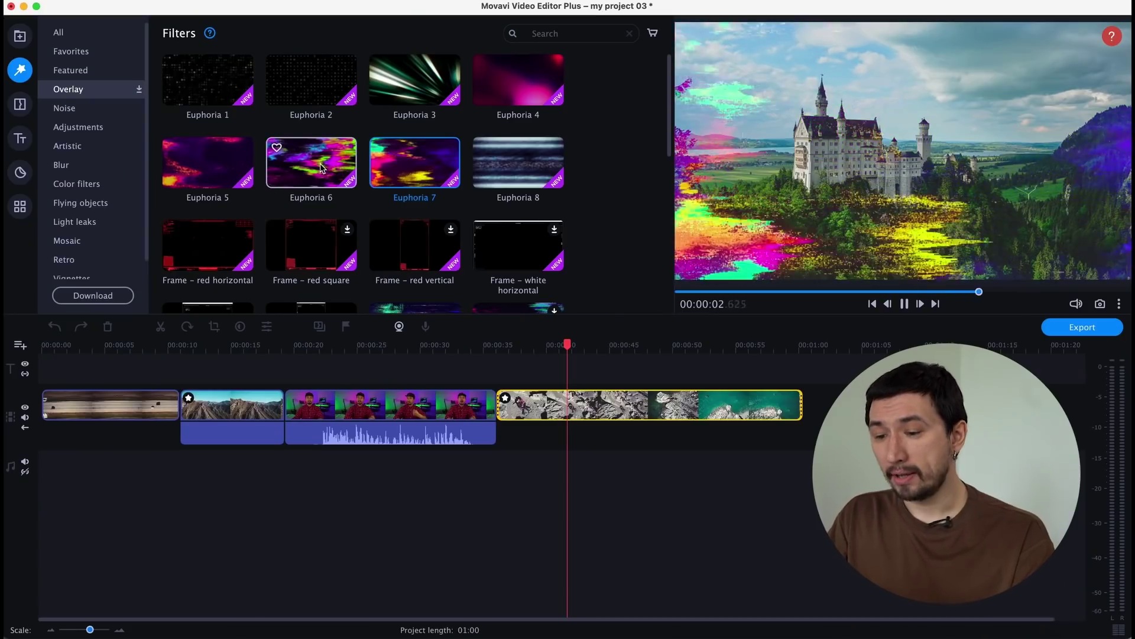
left_click(321, 168)
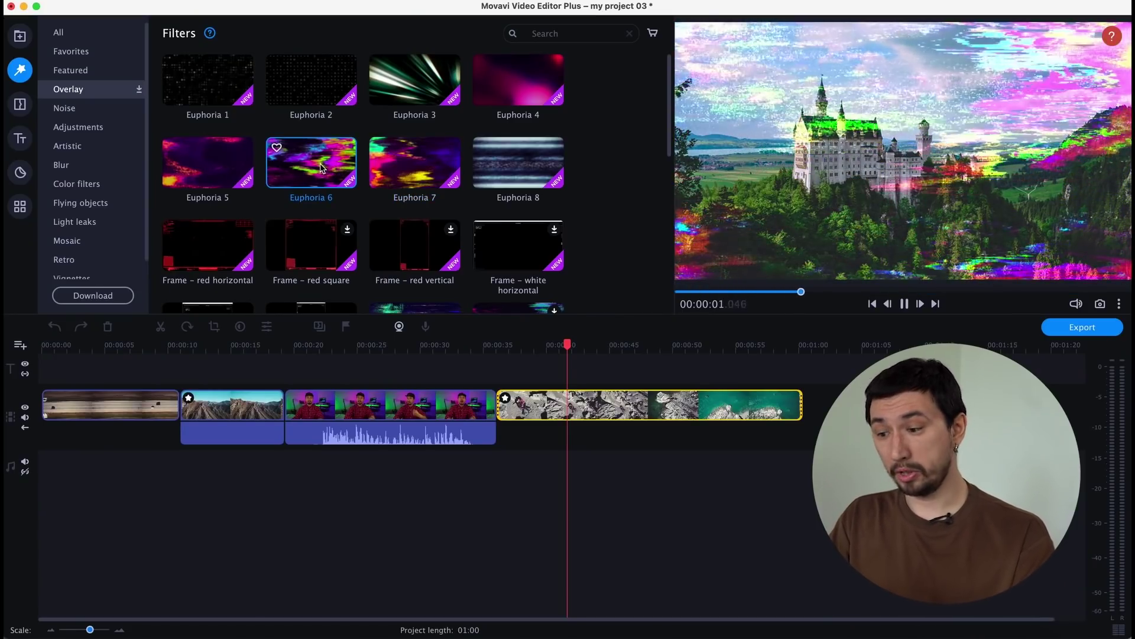
left_click_drag(523, 355, 565, 405)
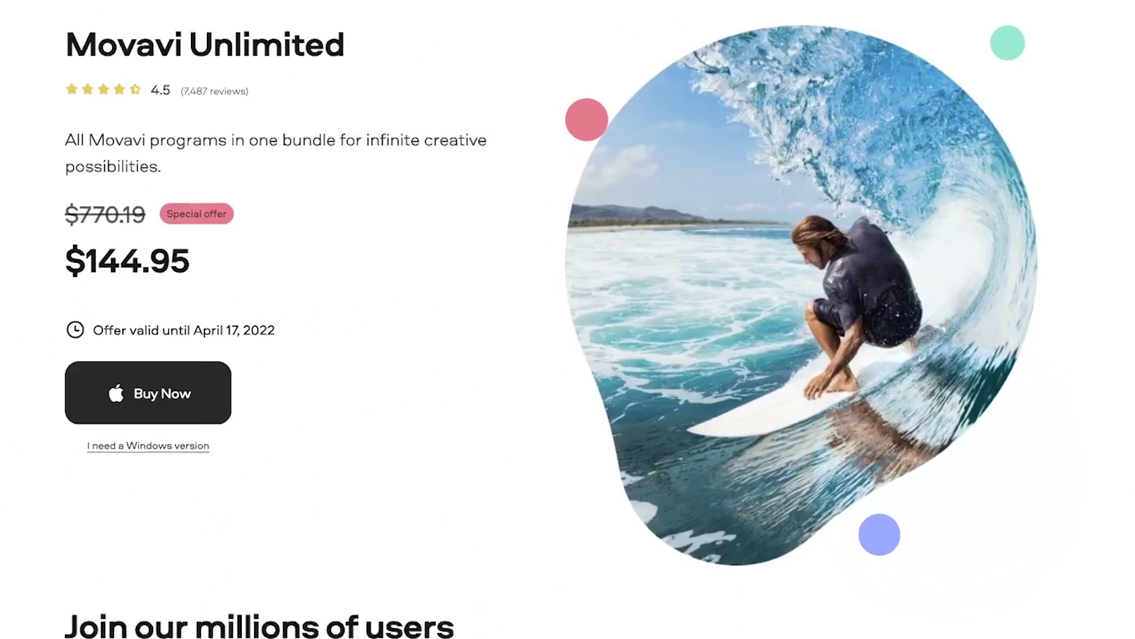
scroll(568, 319, "down", 6)
scroll(567, 320, "down", 10)
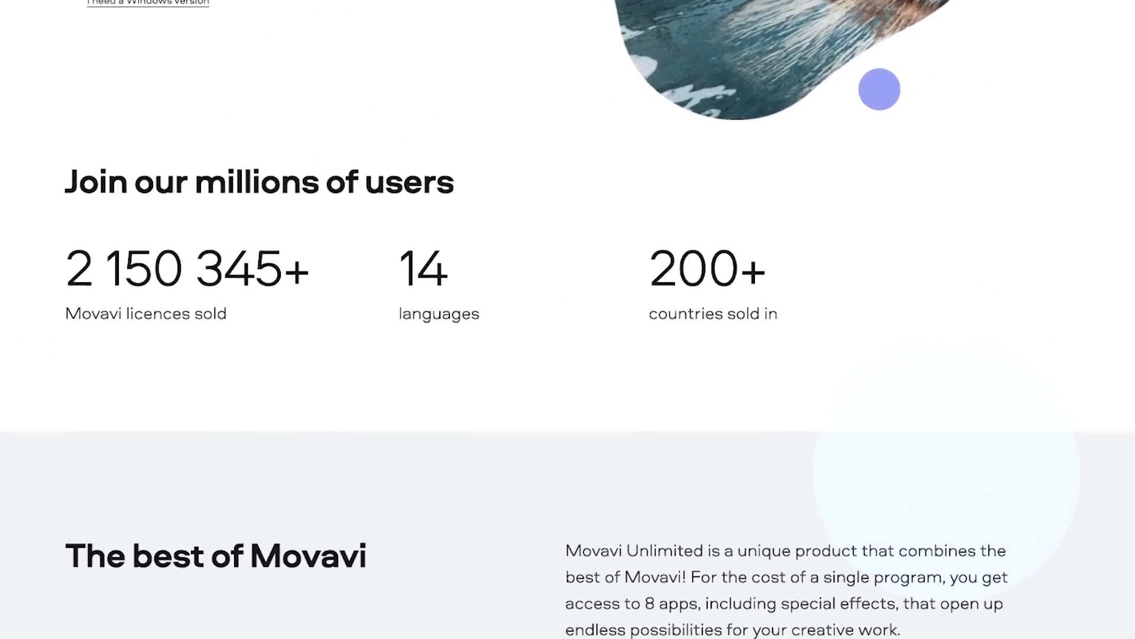
scroll(568, 319, "up", 3)
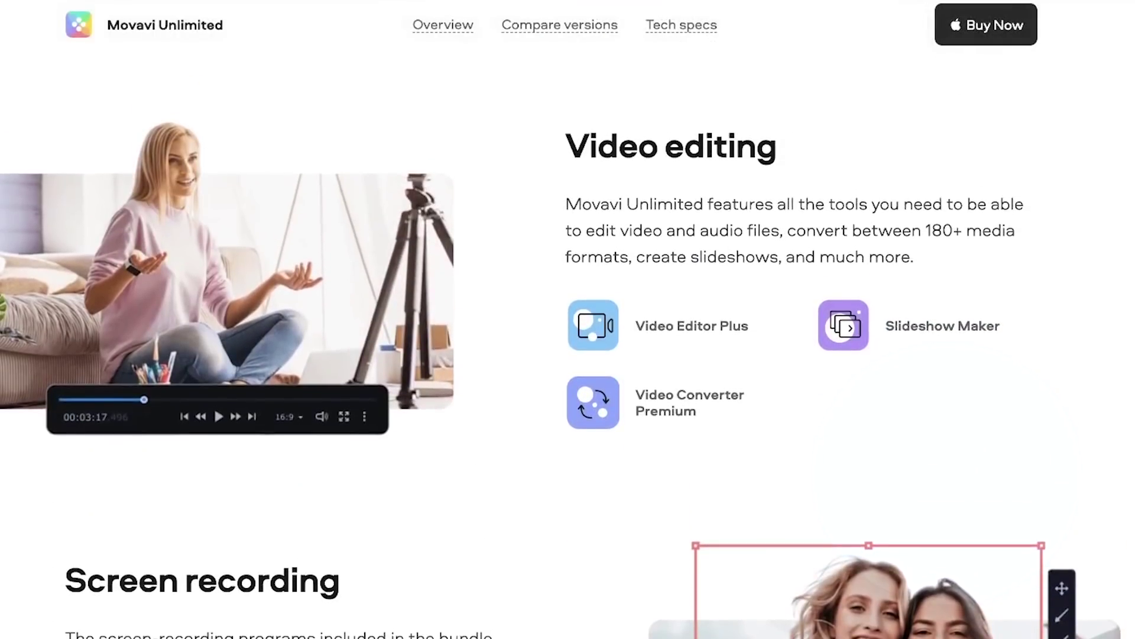
scroll(568, 319, "down", 5)
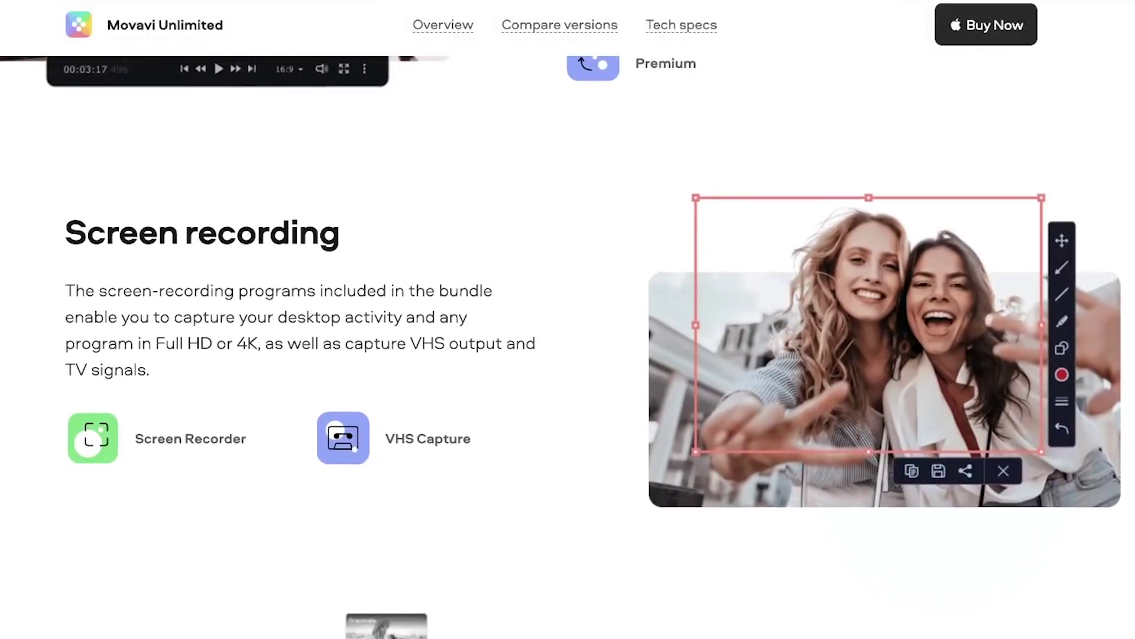
scroll(568, 319, "down", 6)
scroll(568, 319, "down", 7)
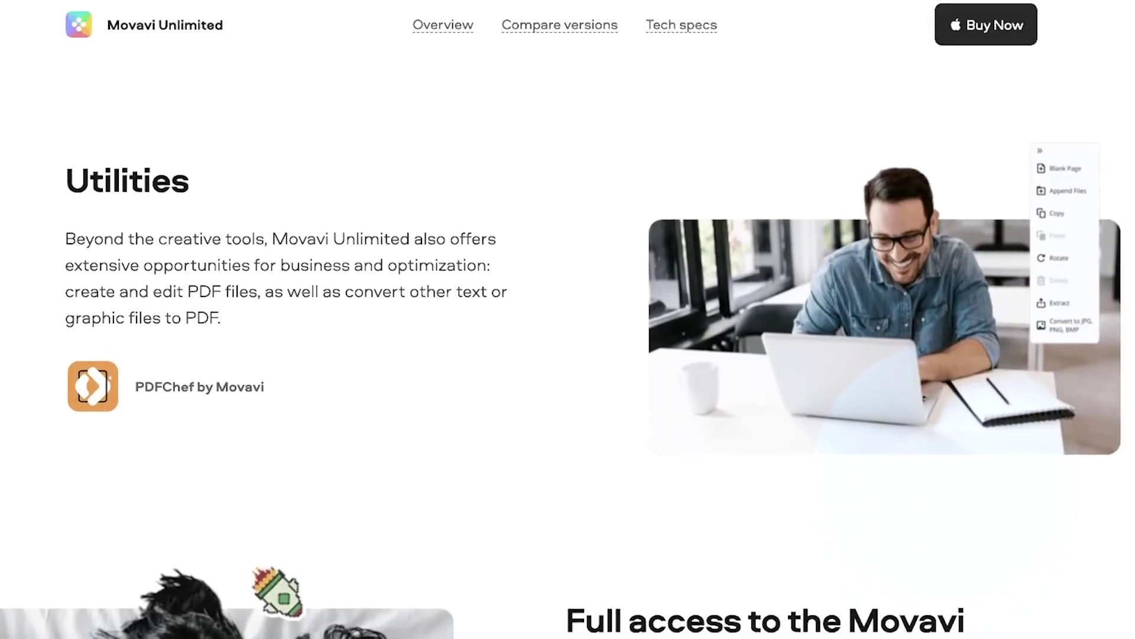
scroll(568, 320, "down", 11)
scroll(568, 319, "down", 1)
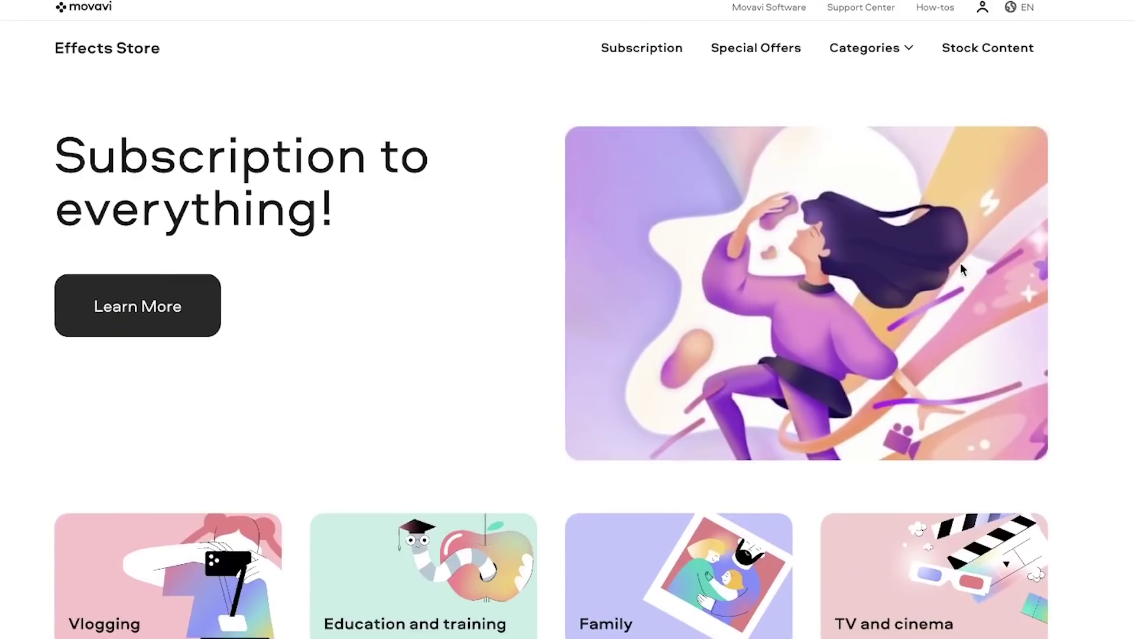
scroll(1089, 267, "down", 6)
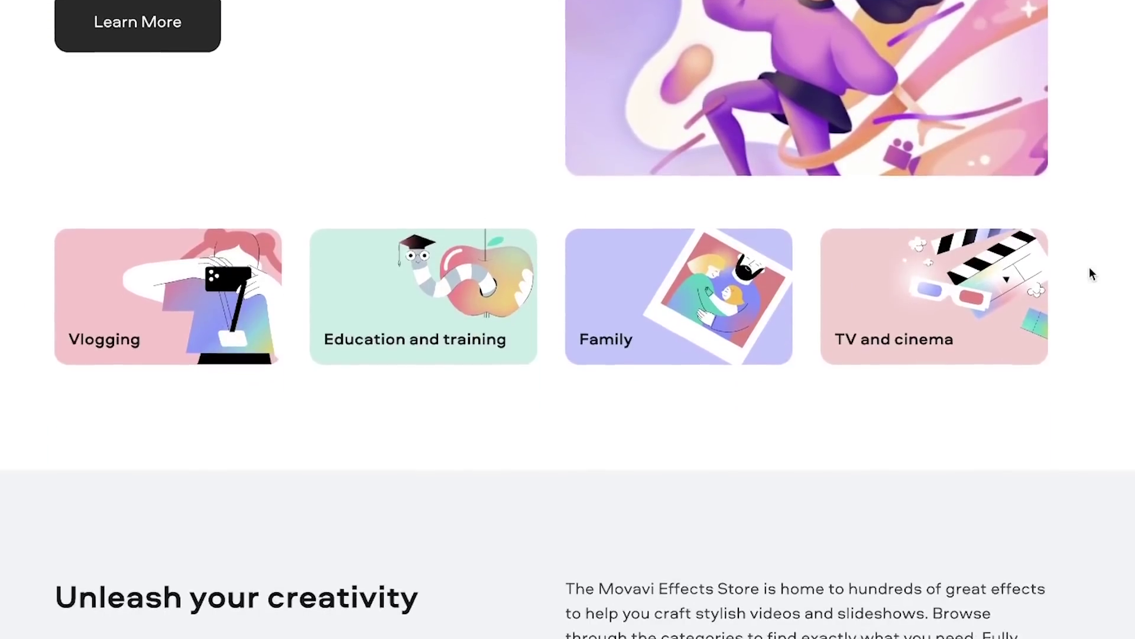
scroll(1089, 267, "down", 10)
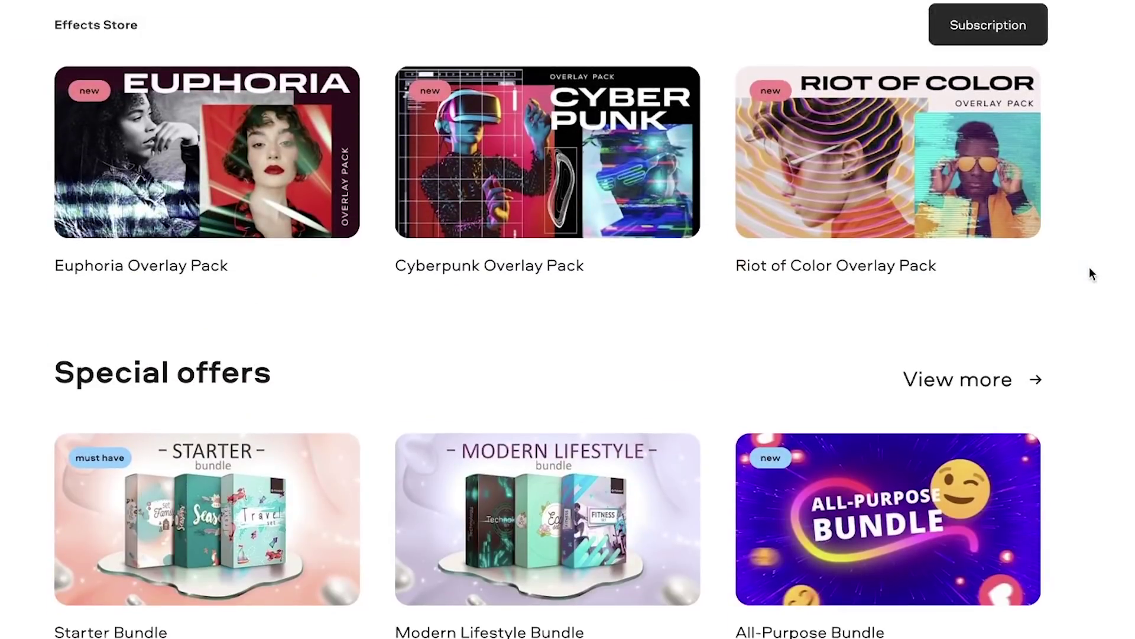
scroll(1090, 269, "down", 5)
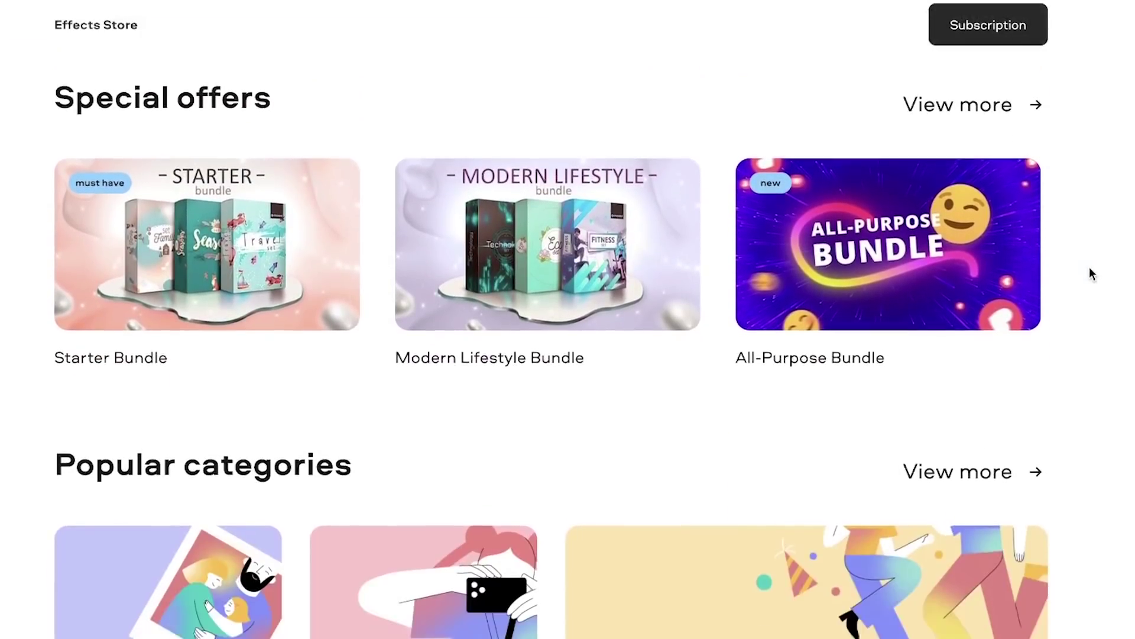
scroll(1089, 268, "down", 7)
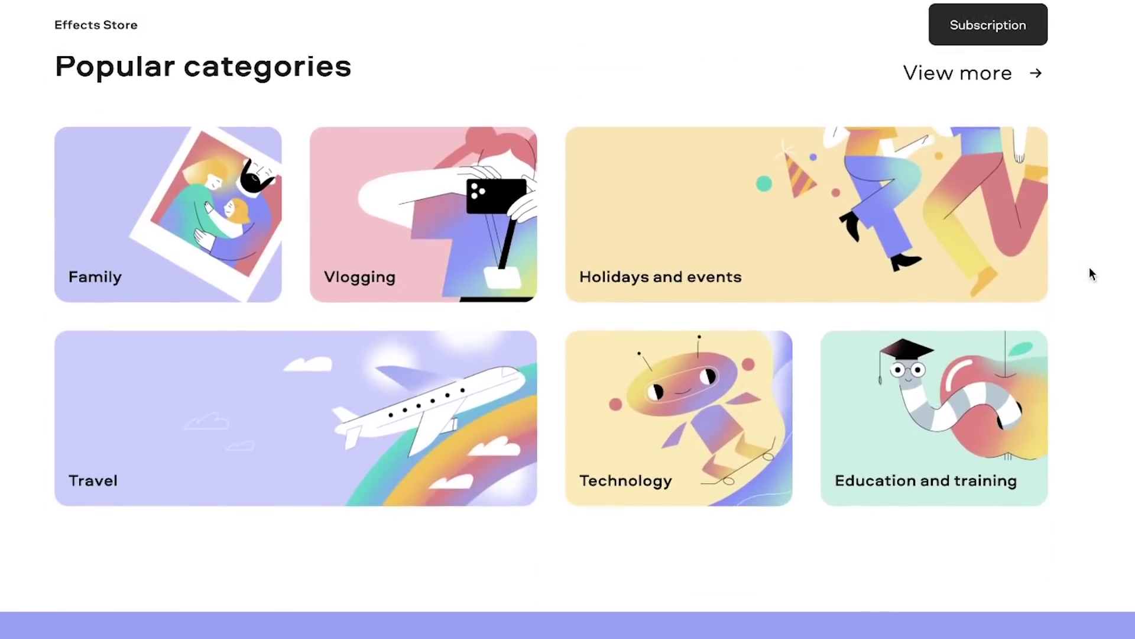
scroll(1090, 267, "down", 1)
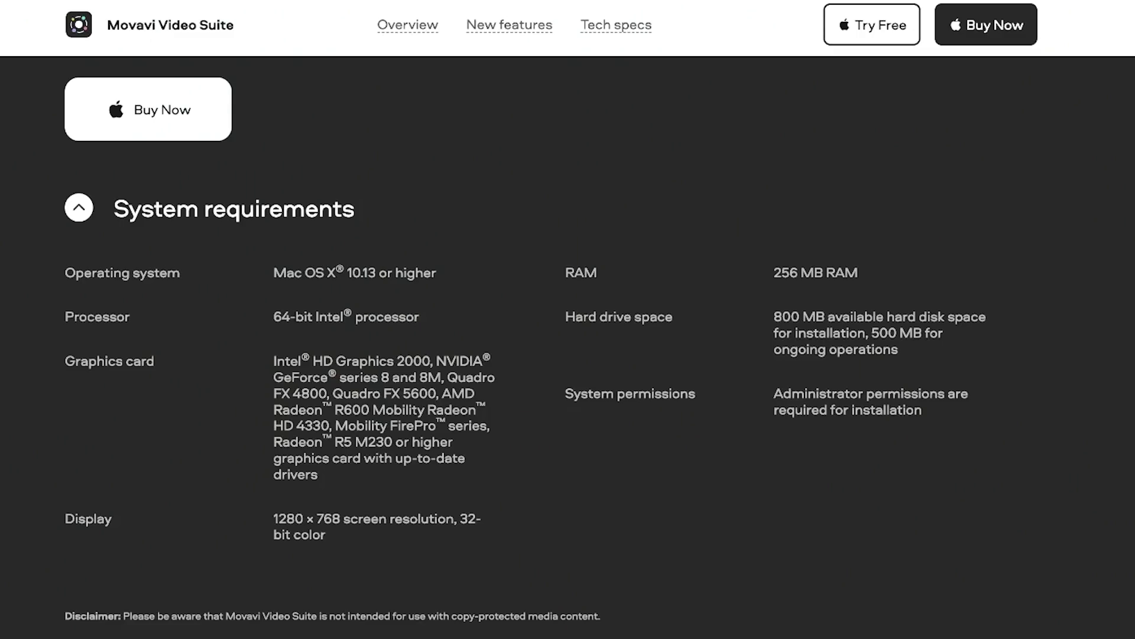
scroll(567, 319, "down", 8)
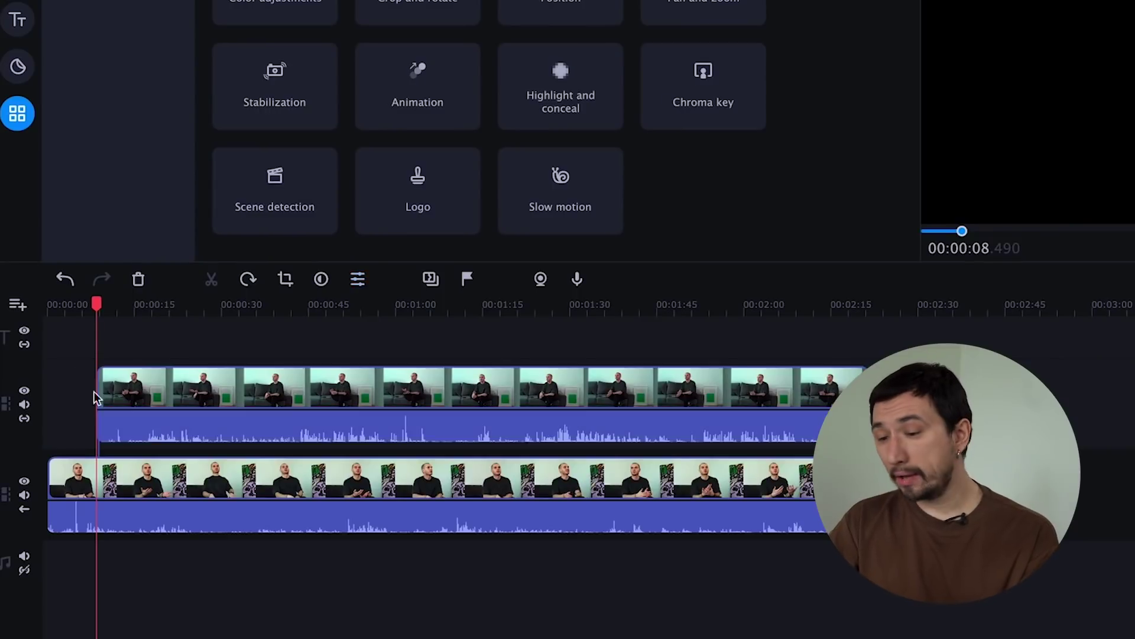
Step: Move S0202.wav near the video start and synchronize it with the talking-head clip by sound
left_click_drag(69, 378, 249, 493)
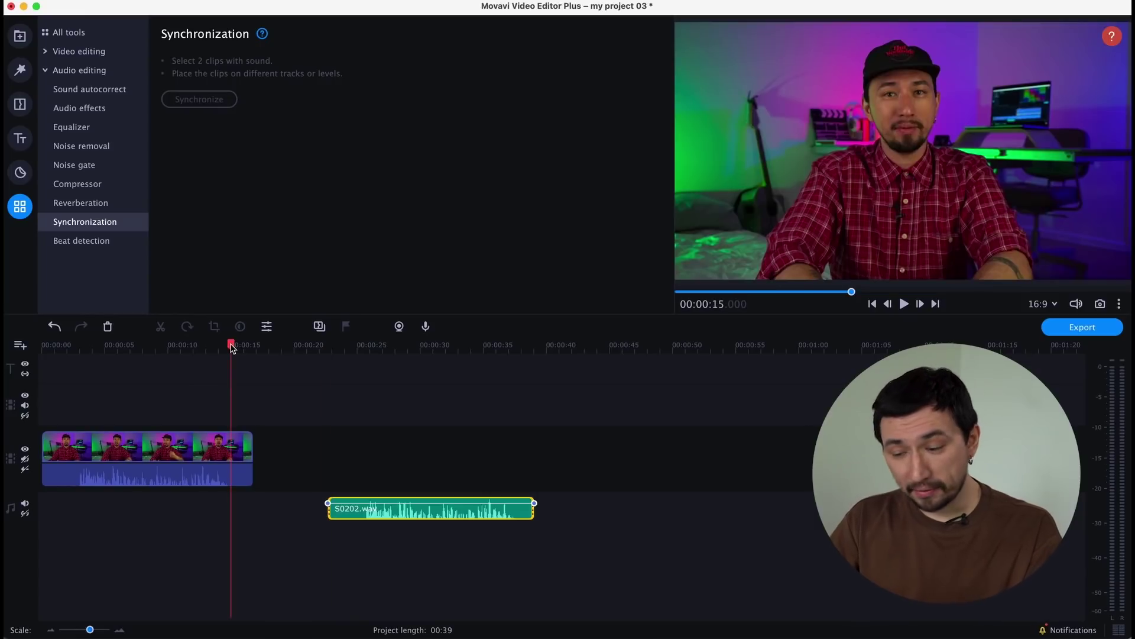
left_click_drag(392, 518, 150, 514)
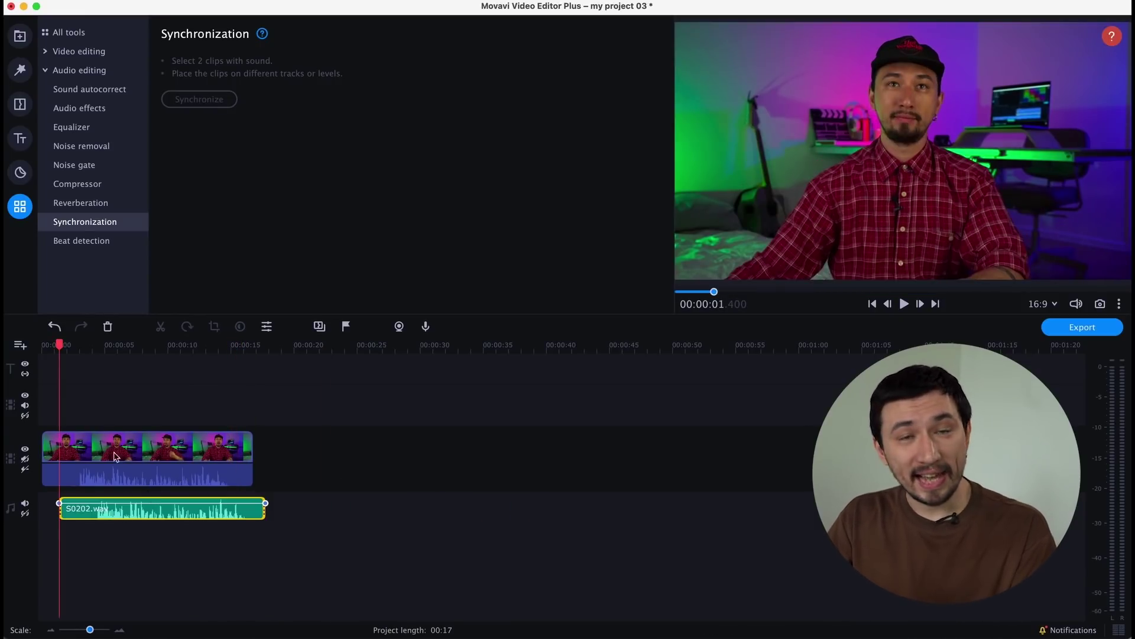
left_click_drag(147, 396, 96, 542)
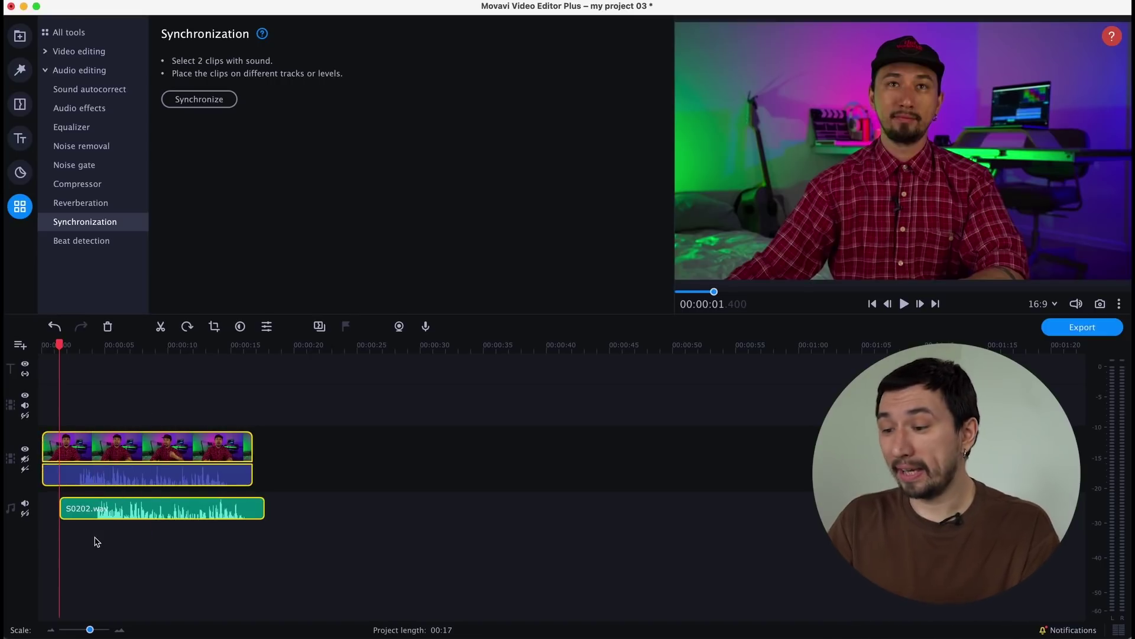
left_click(216, 99)
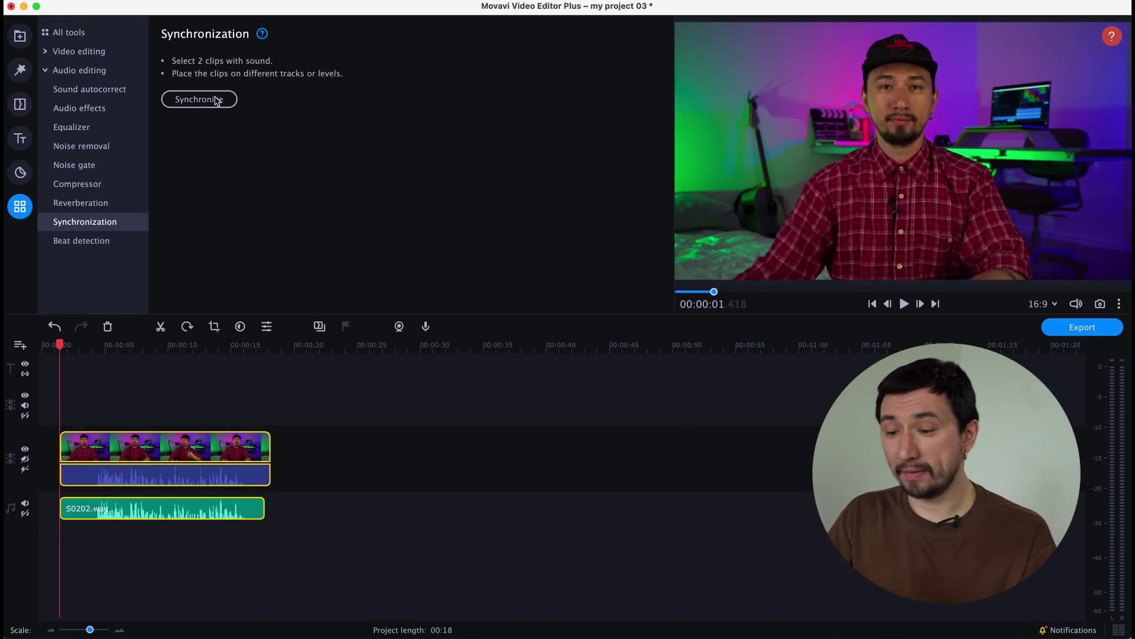
Step: Undo and reapply the synchronization to compare, then select S0202.wav for audio editing
key("super+z")
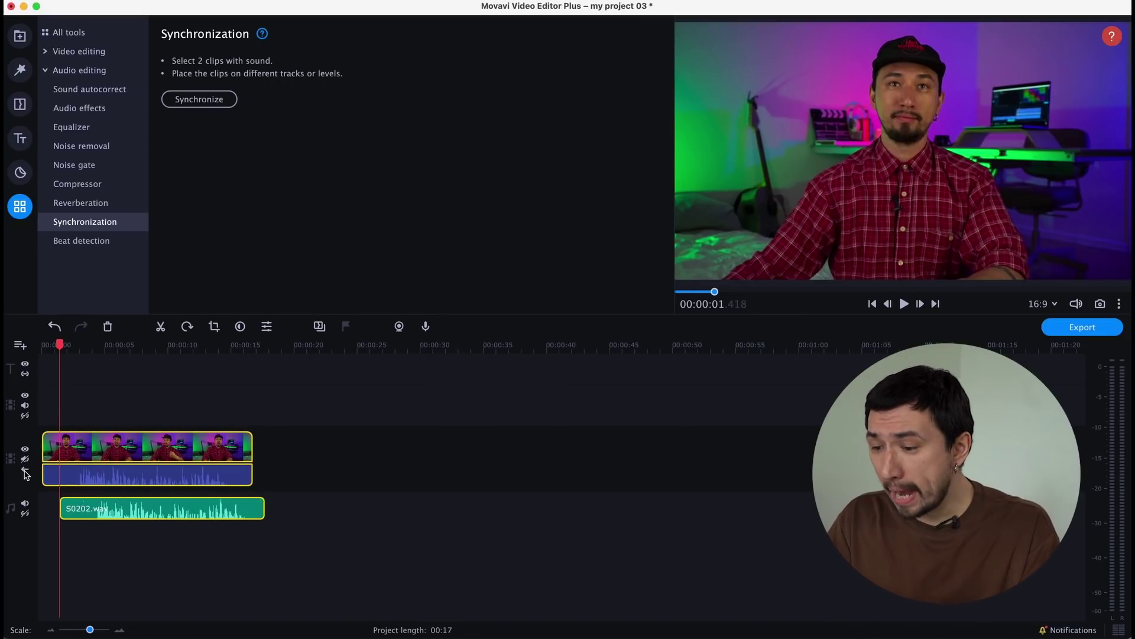
left_click(55, 326)
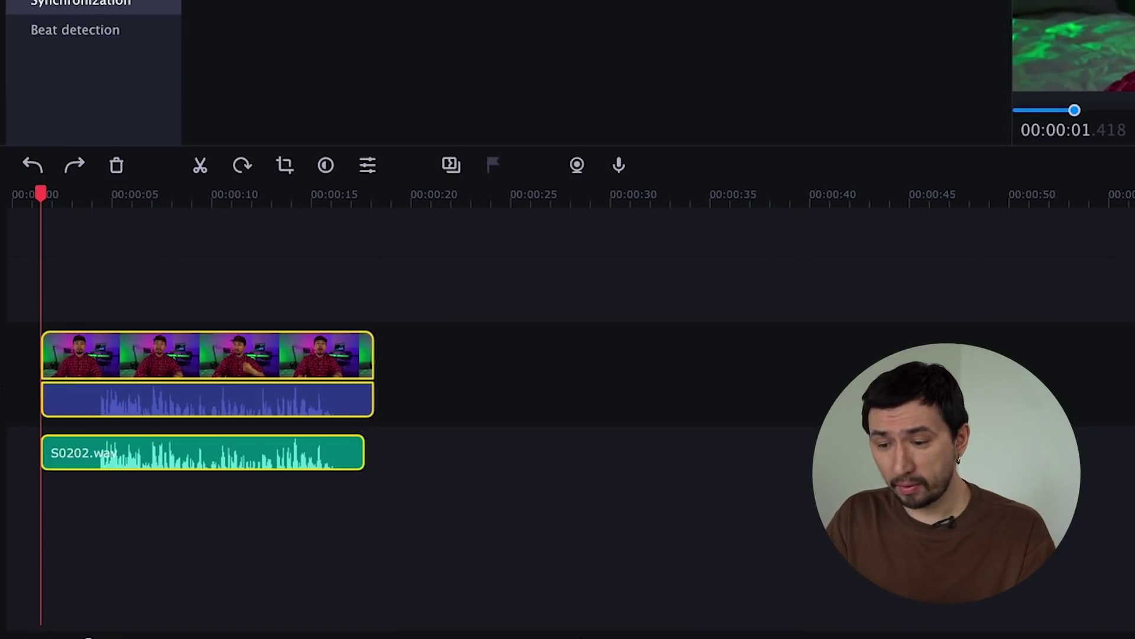
key("super+shift+z")
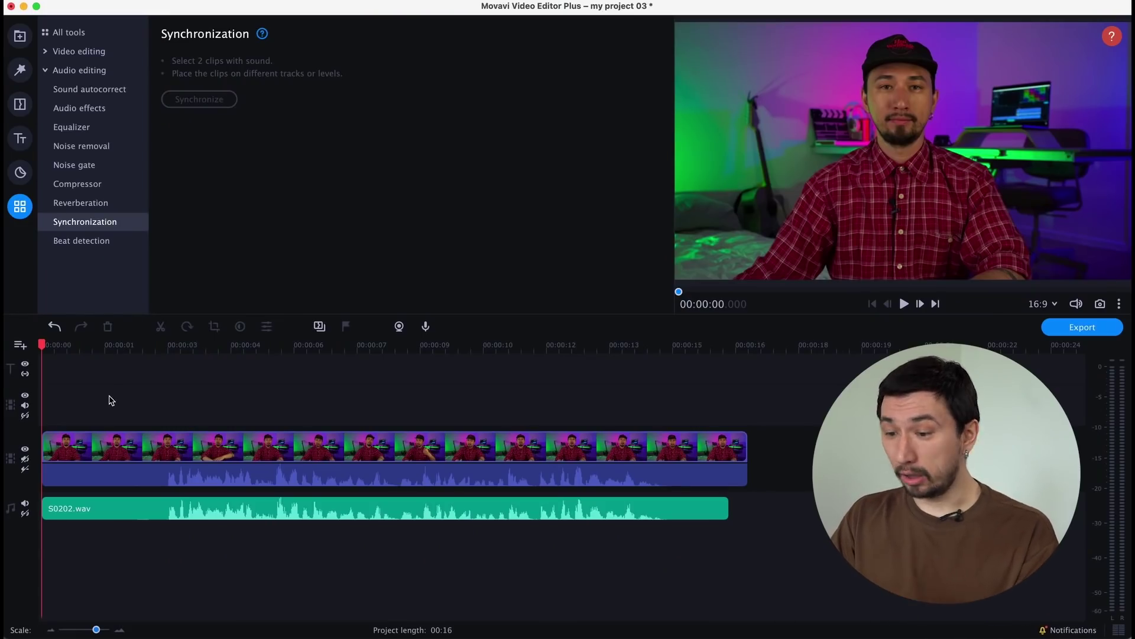
left_click(160, 510)
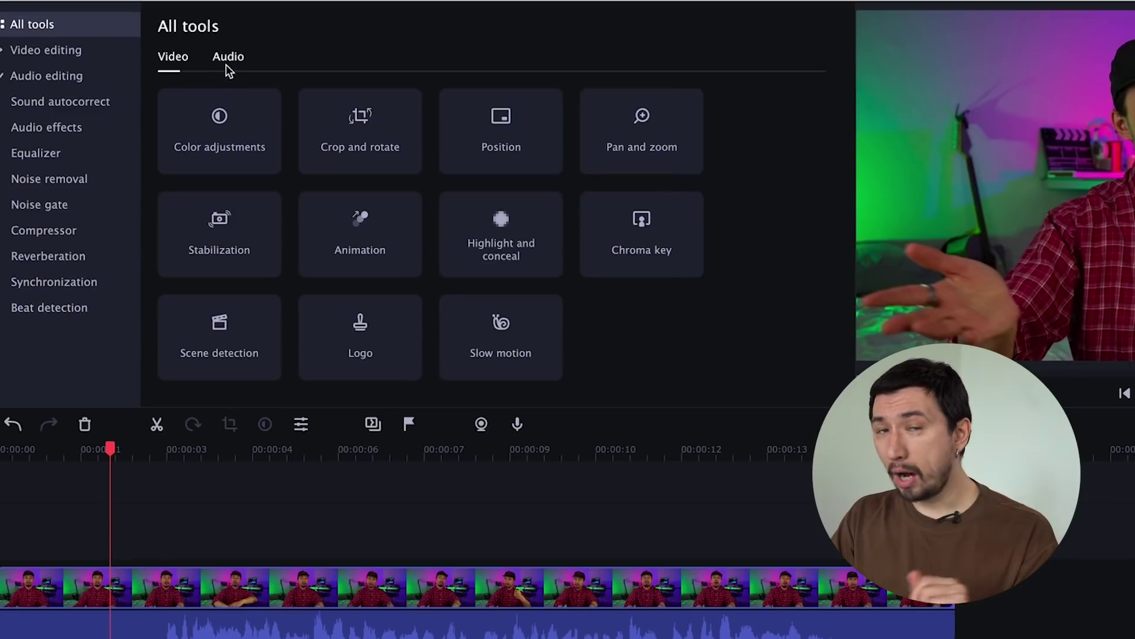
left_click(216, 59)
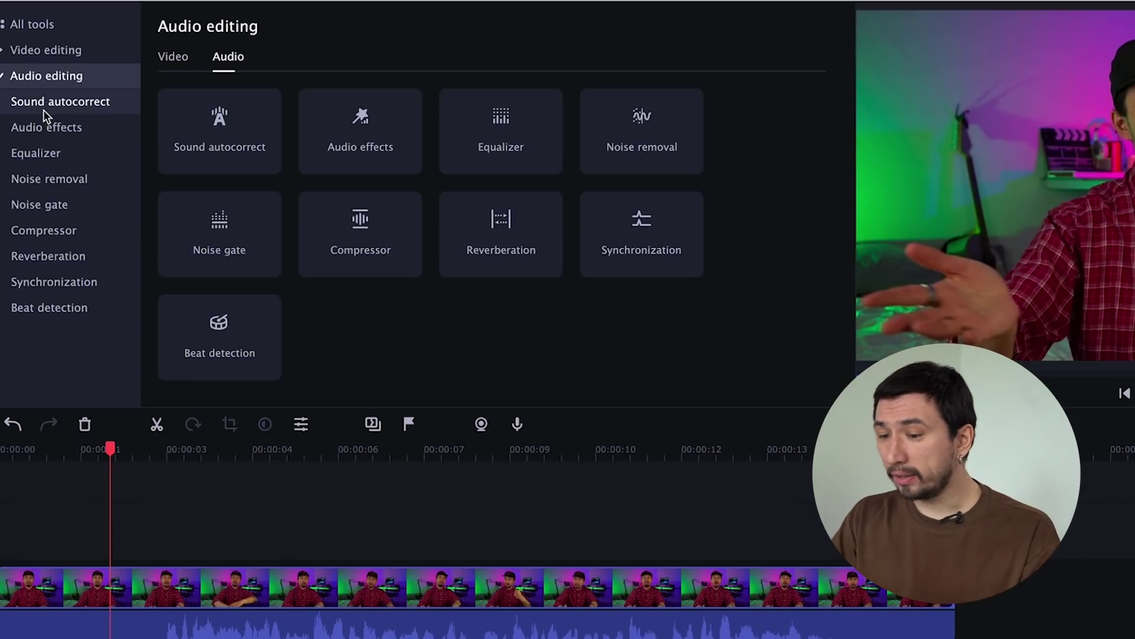
Step: Look over the Noise gate, Compressor and Reverberation audio tools
left_click(89, 207)
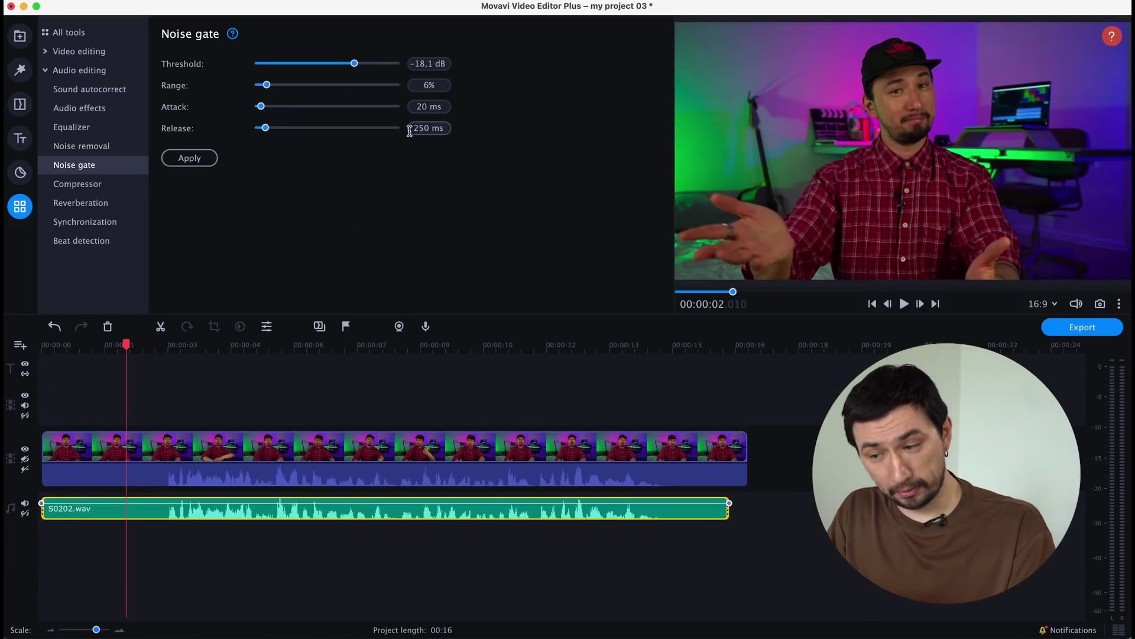
left_click(77, 183)
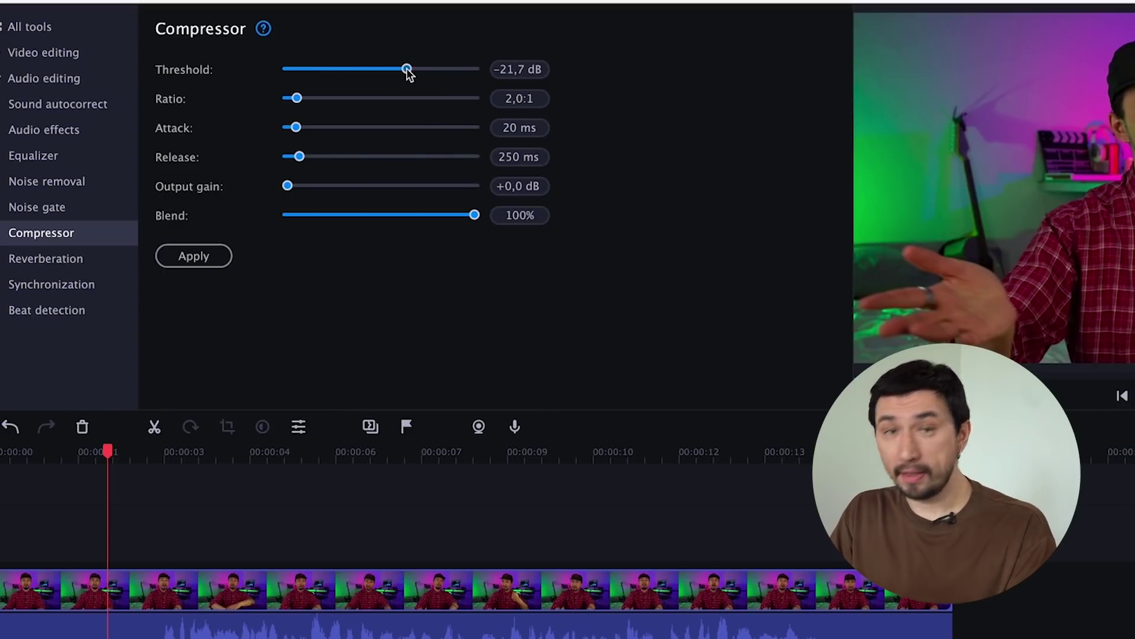
left_click(71, 259)
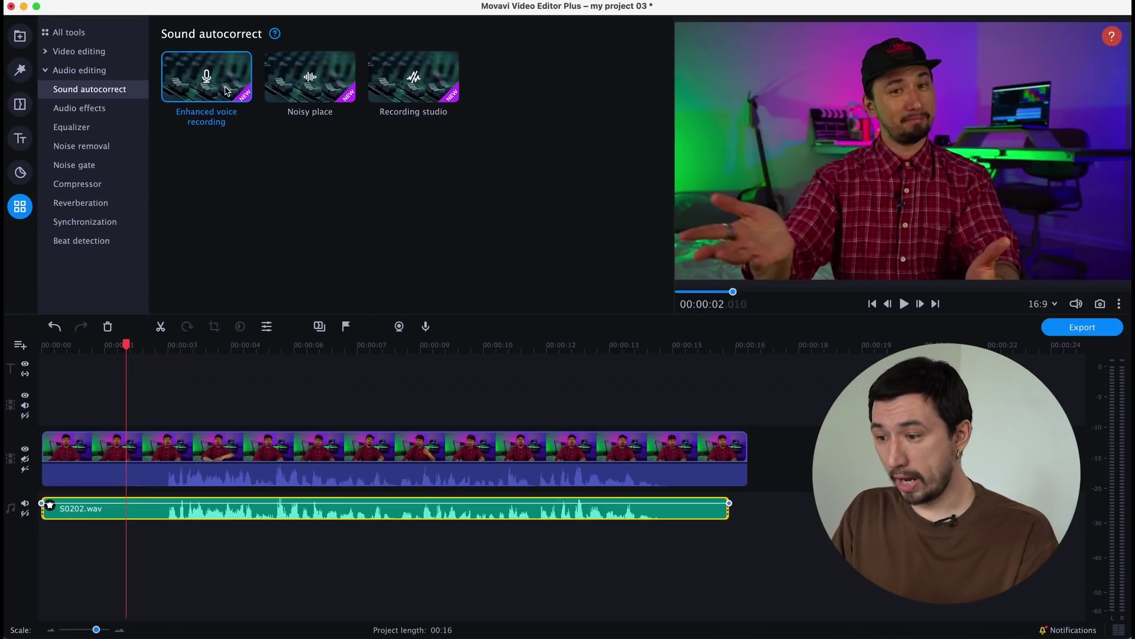
Step: Delete the separate Compressor effect from S0202.wav, keeping Enhanced voice recording
left_click(51, 508)
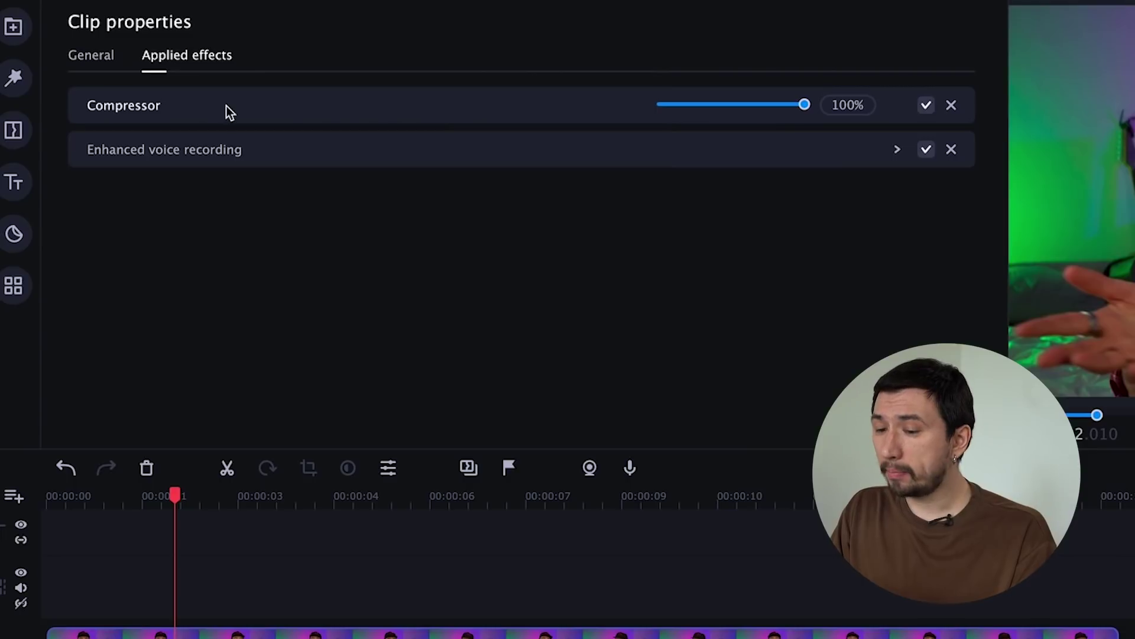
left_click(897, 150)
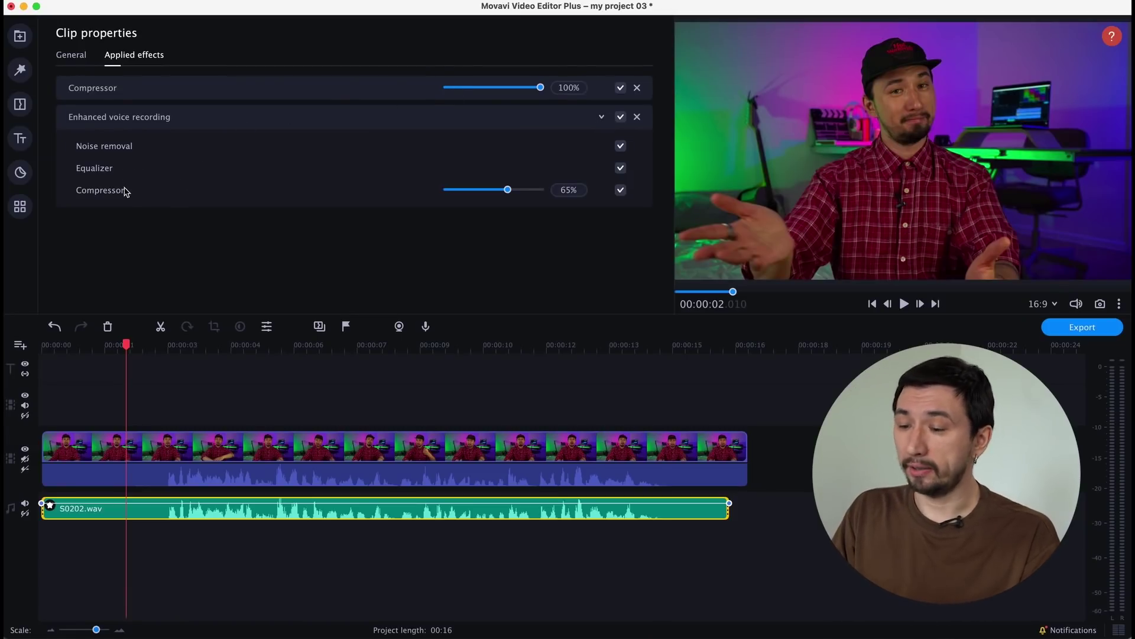
left_click(637, 88)
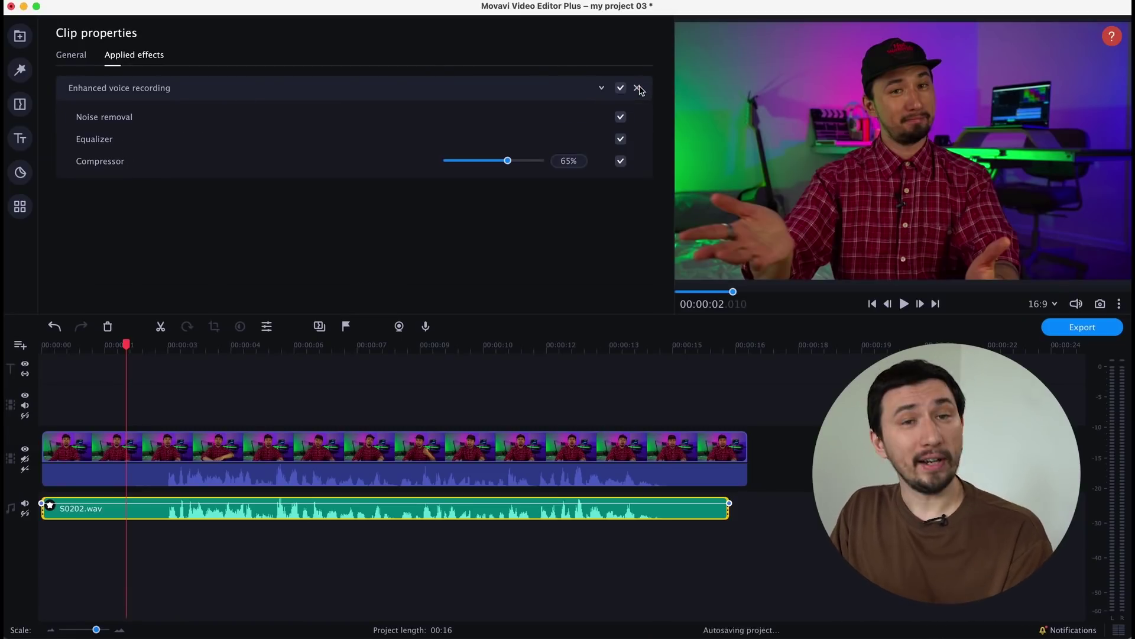
left_click(110, 110)
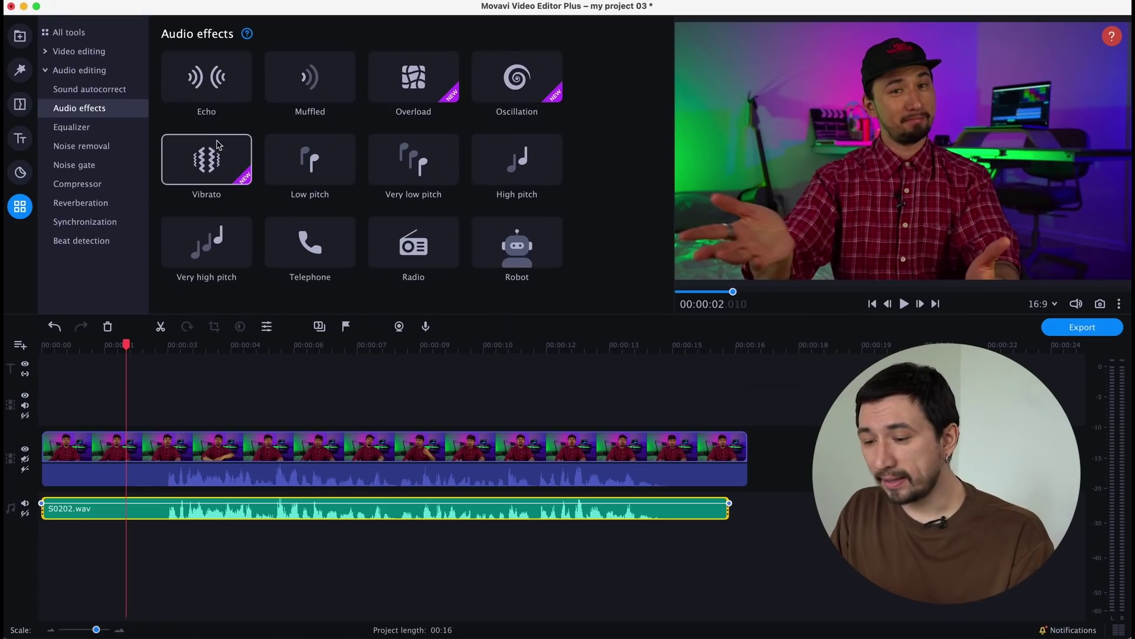
Step: Preview the Echo effect and drop it onto the S0202.wav clip
left_click(224, 81)
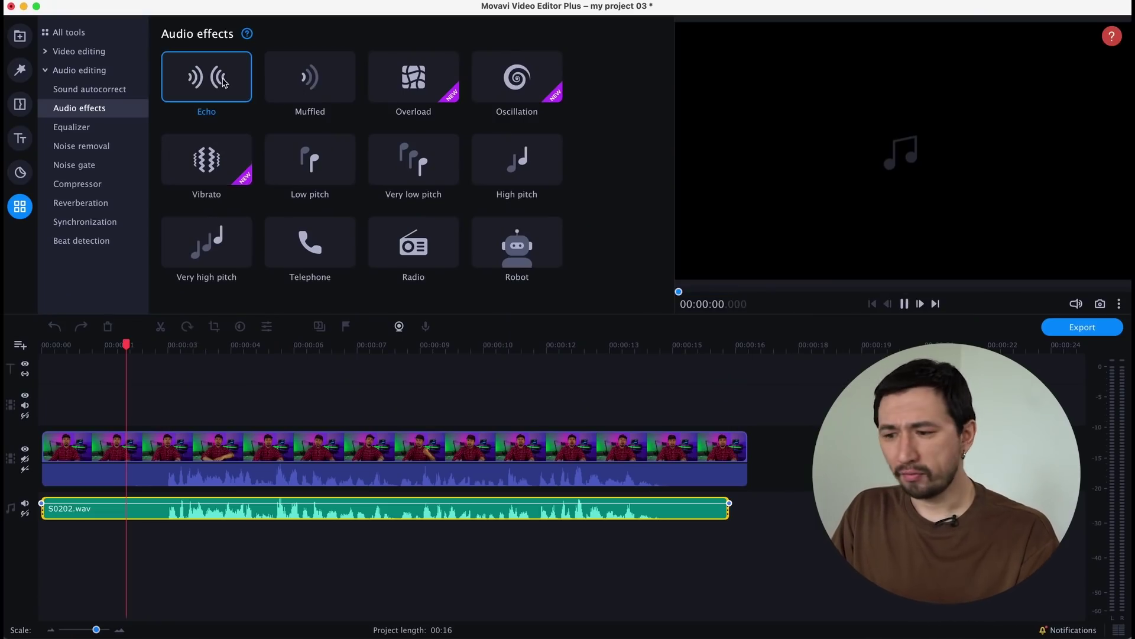
left_click_drag(117, 490, 120, 515)
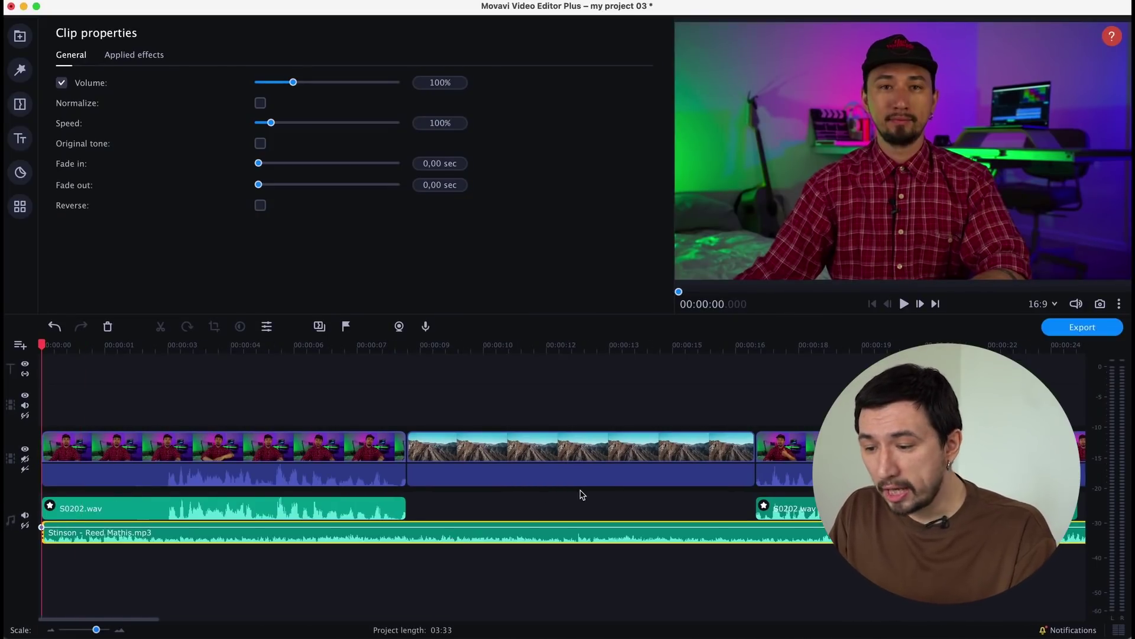
Step: Add two volume points on the music track where the talking resumes
scroll(581, 495, "right", 8)
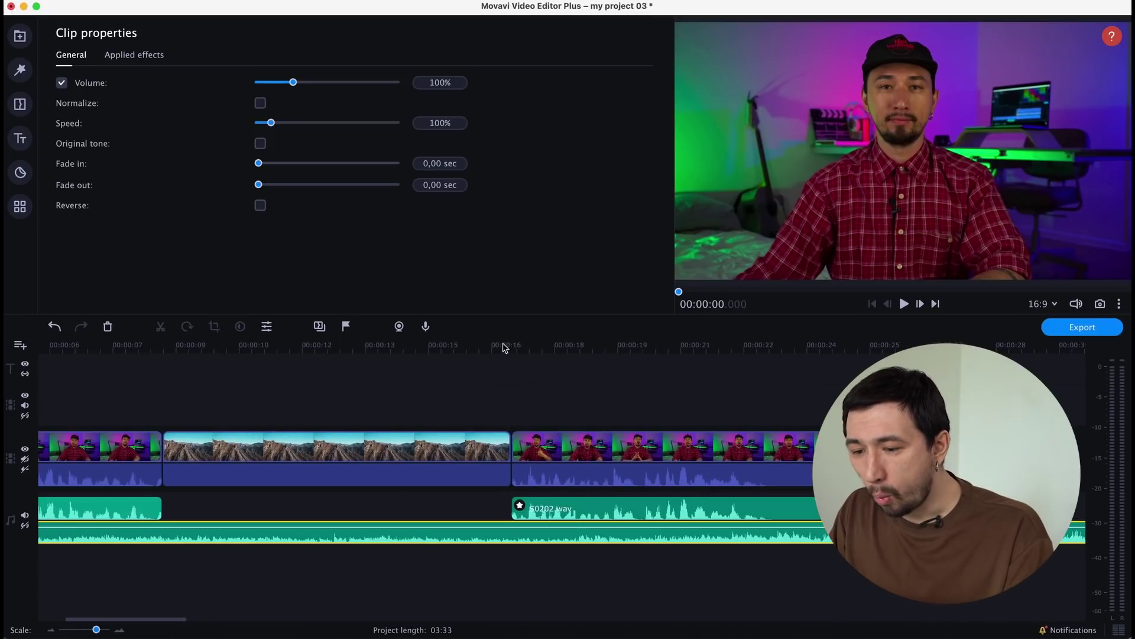
left_click(503, 346)
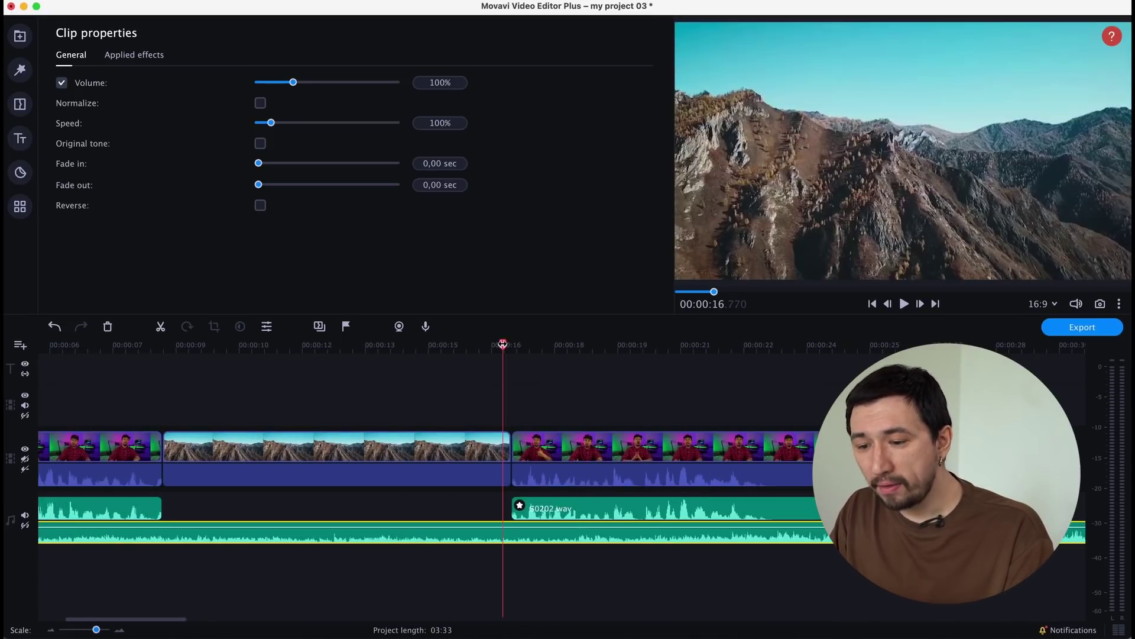
right_click(498, 530)
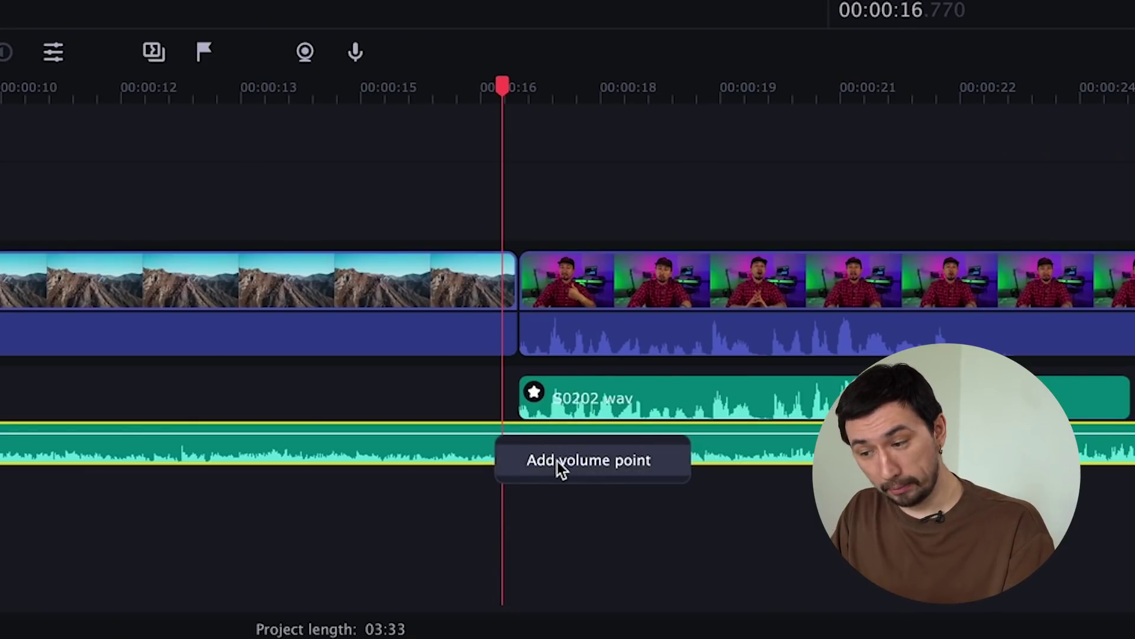
left_click(558, 461)
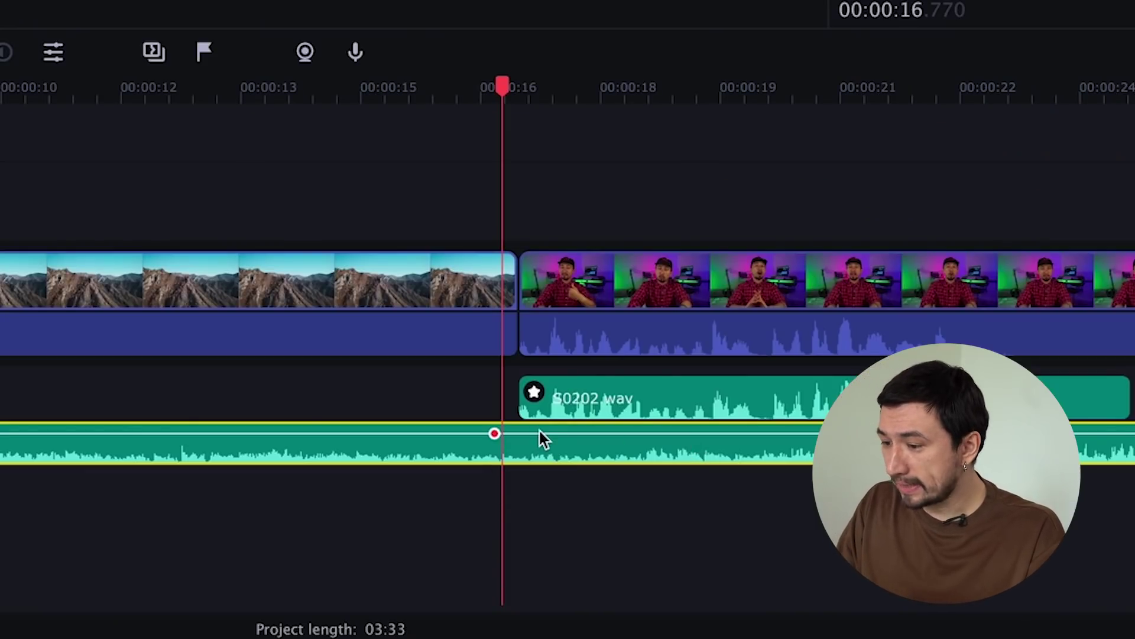
right_click(540, 432)
left_click(567, 451)
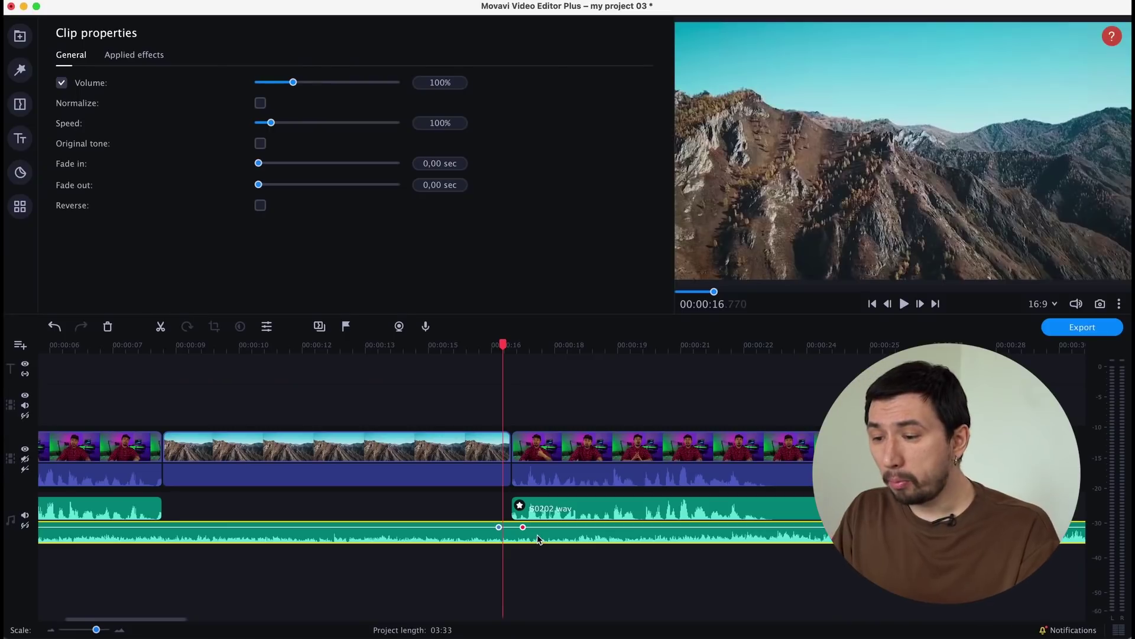
Step: Pull the music volume at the dip down through 37% to 25% under the speech
left_click_drag(522, 528, 528, 536)
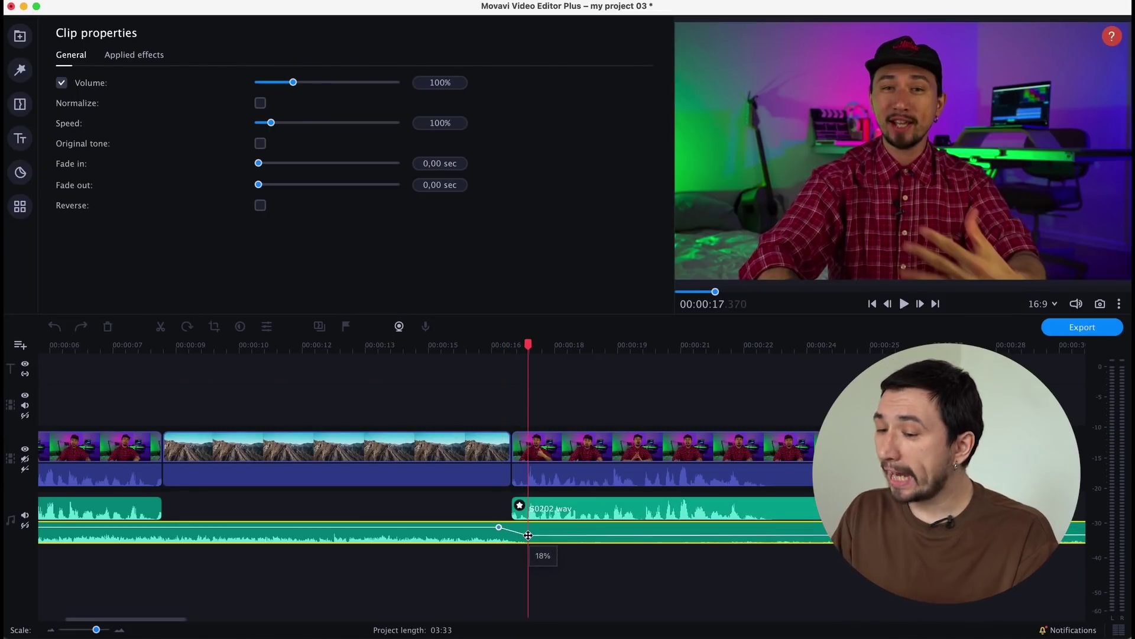
right_click(476, 527)
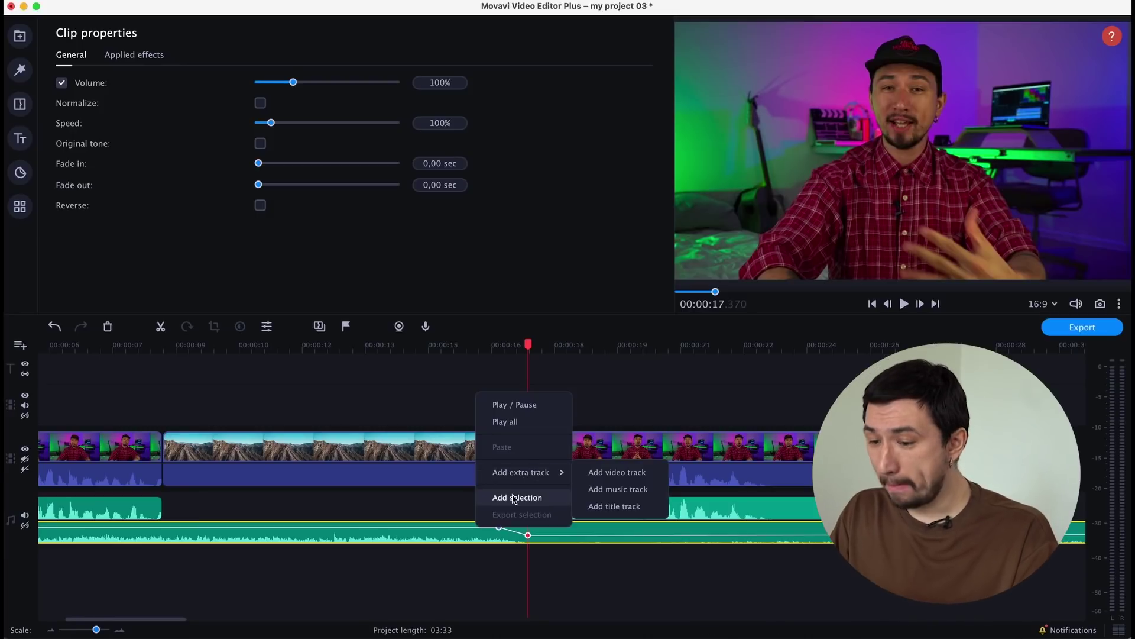
left_click(471, 531)
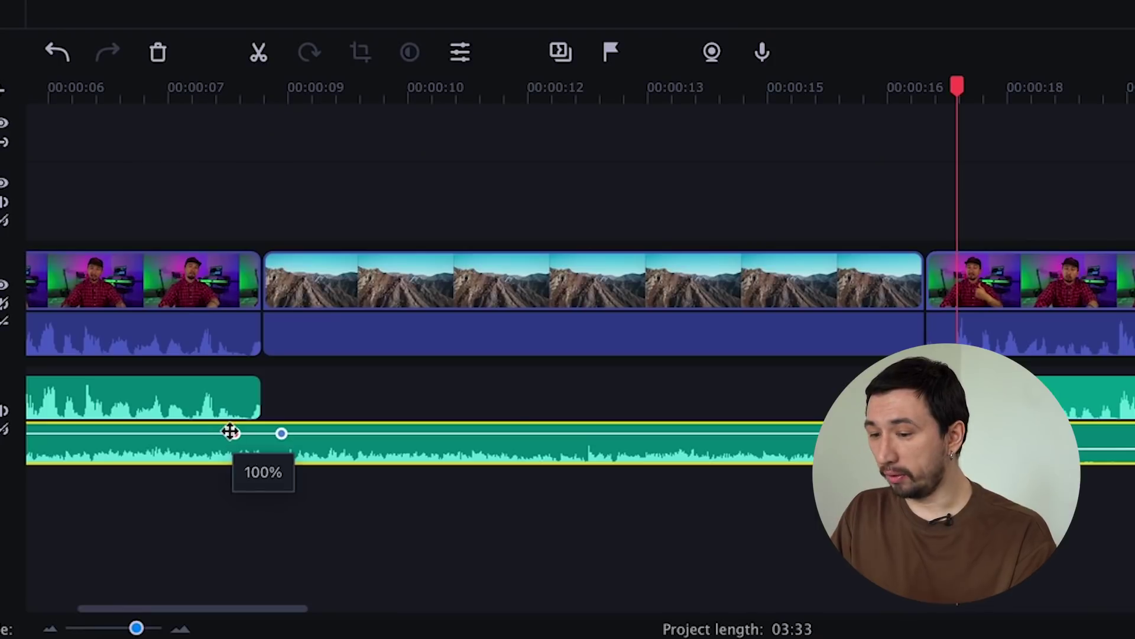
left_click_drag(145, 524, 146, 532)
left_click_drag(230, 445, 231, 449)
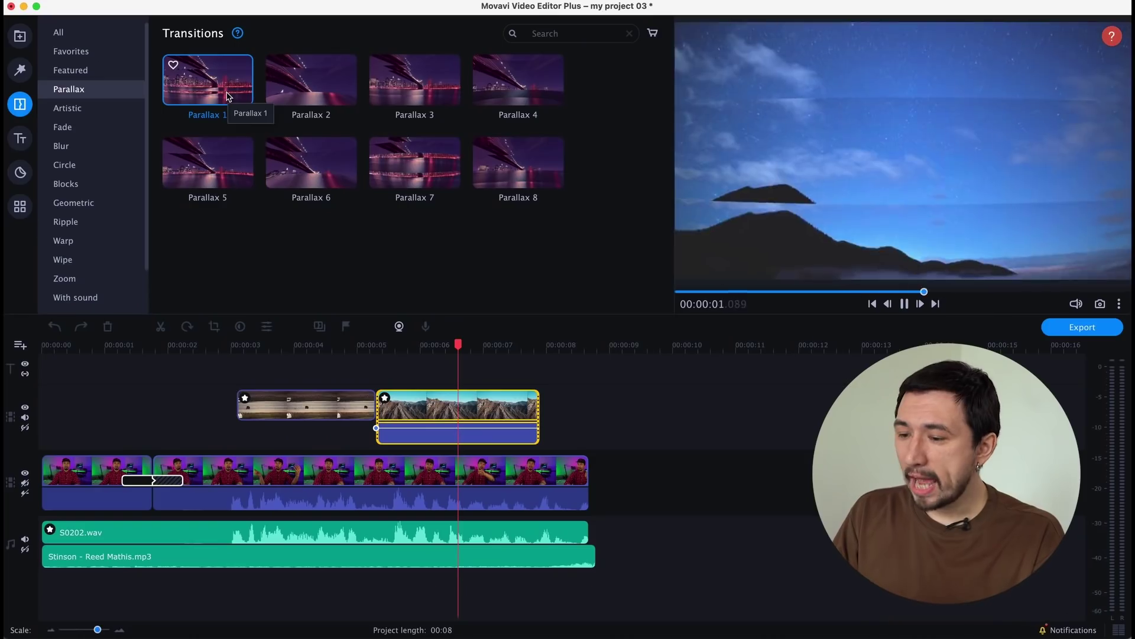
Step: Place Parallax 1 between the road and mountain overlay clips and shorten it
left_click_drag(220, 90, 434, 416)
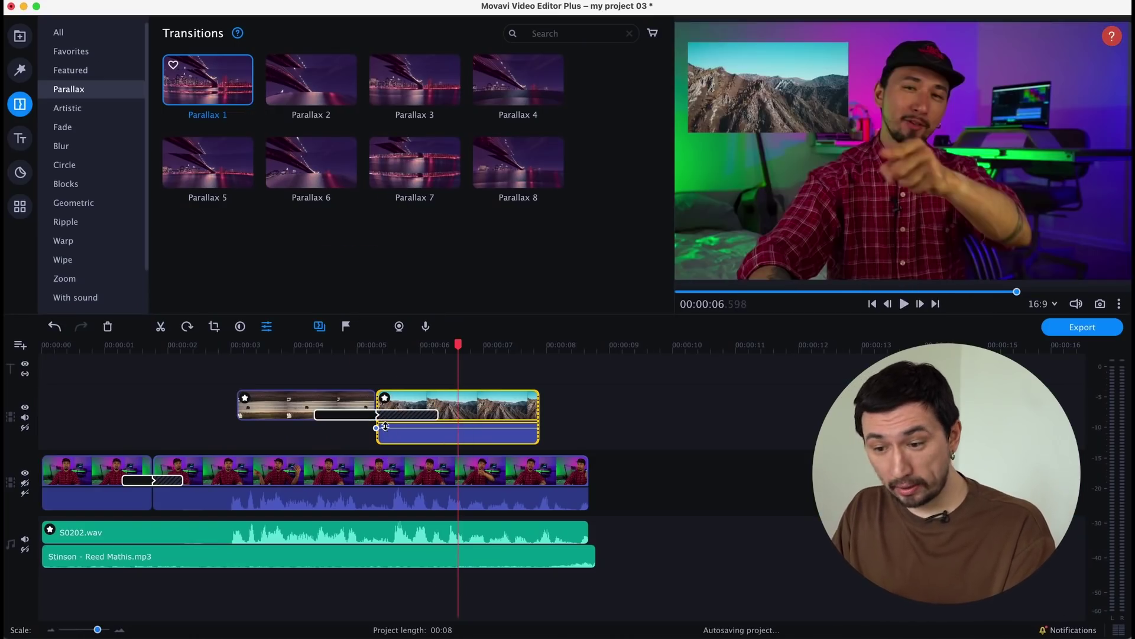
left_click(437, 416)
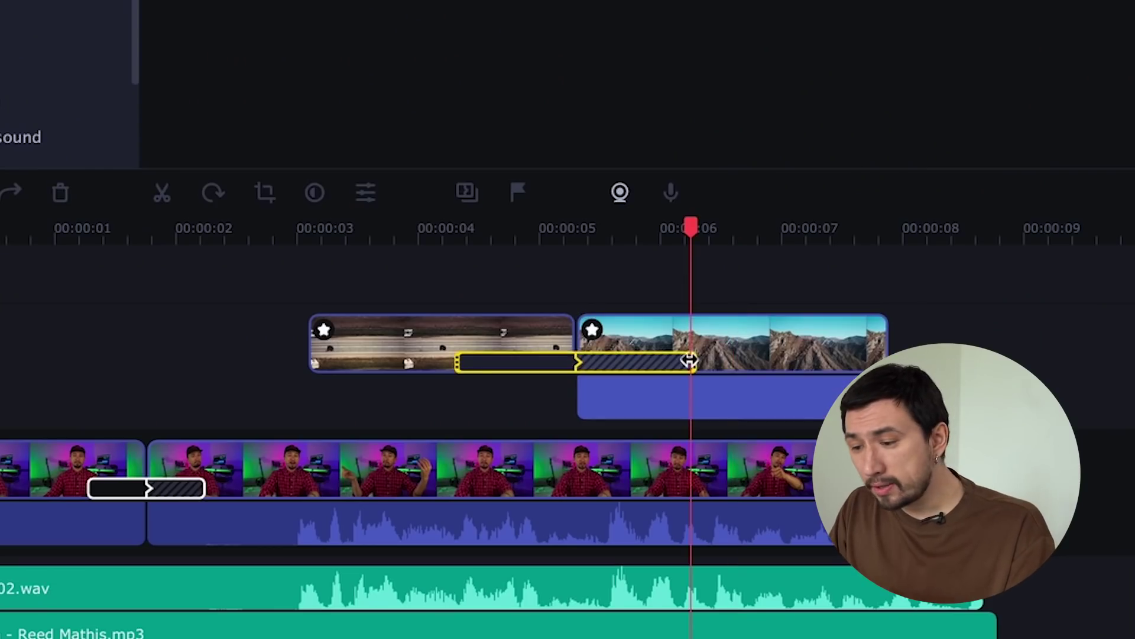
left_click_drag(690, 361, 660, 360)
left_click(211, 223)
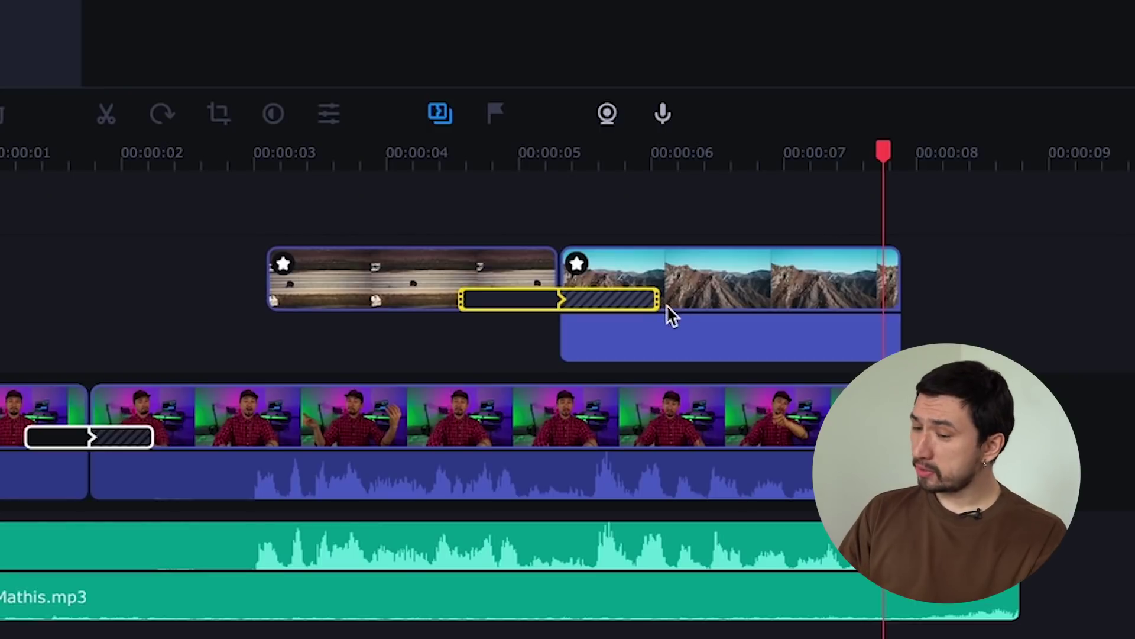
left_click_drag(654, 299, 601, 298)
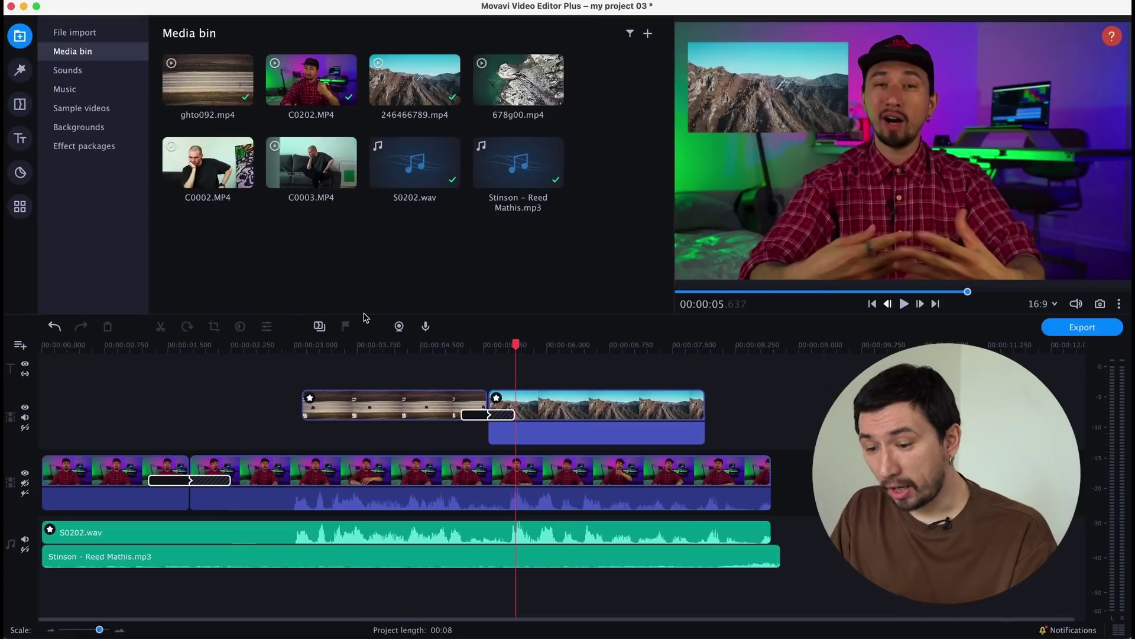
Step: Drop the Clean contrast opening title at the project start and select its MOVAVI VLOG text for editing
left_click(21, 139)
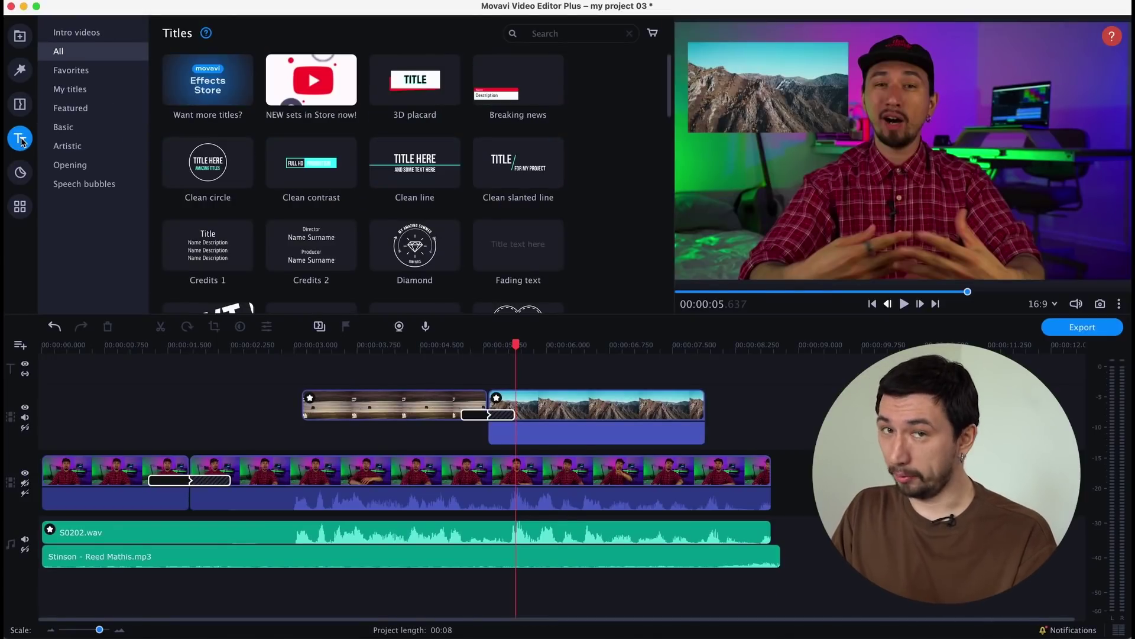
left_click(89, 146)
left_click(94, 166)
left_click_drag(207, 80, 57, 381)
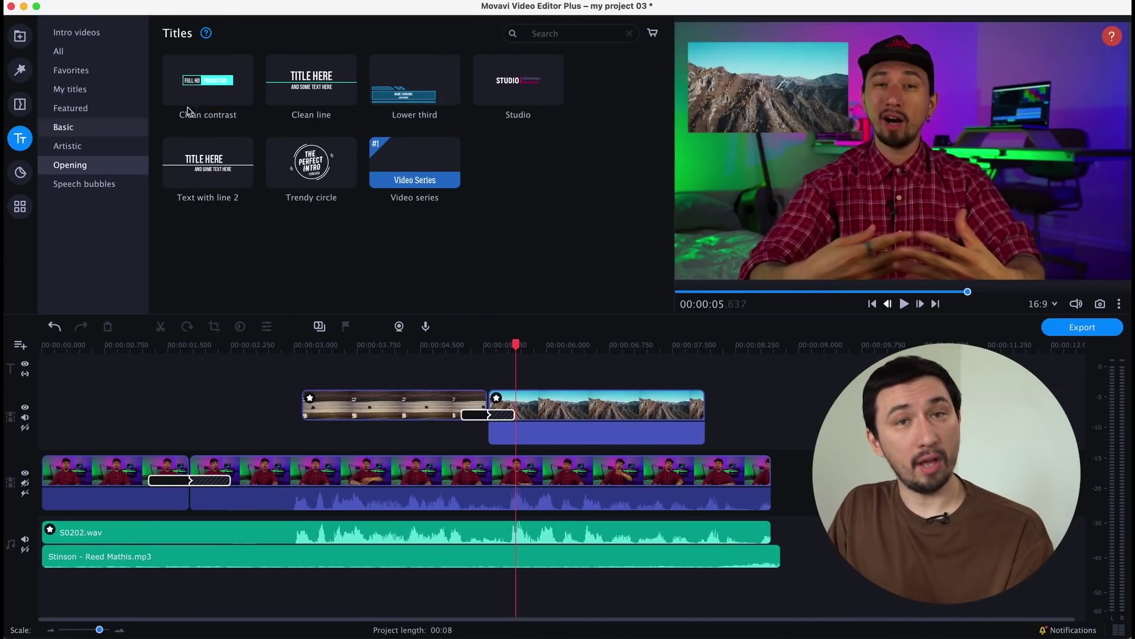
left_click_drag(67, 500, 69, 499)
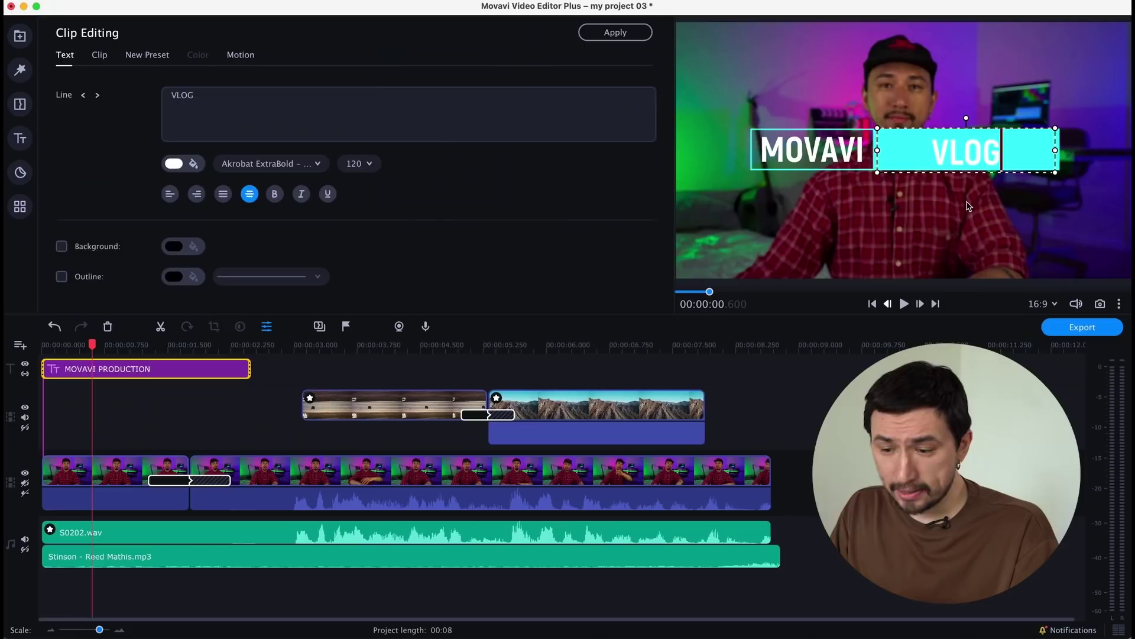
left_click(975, 205)
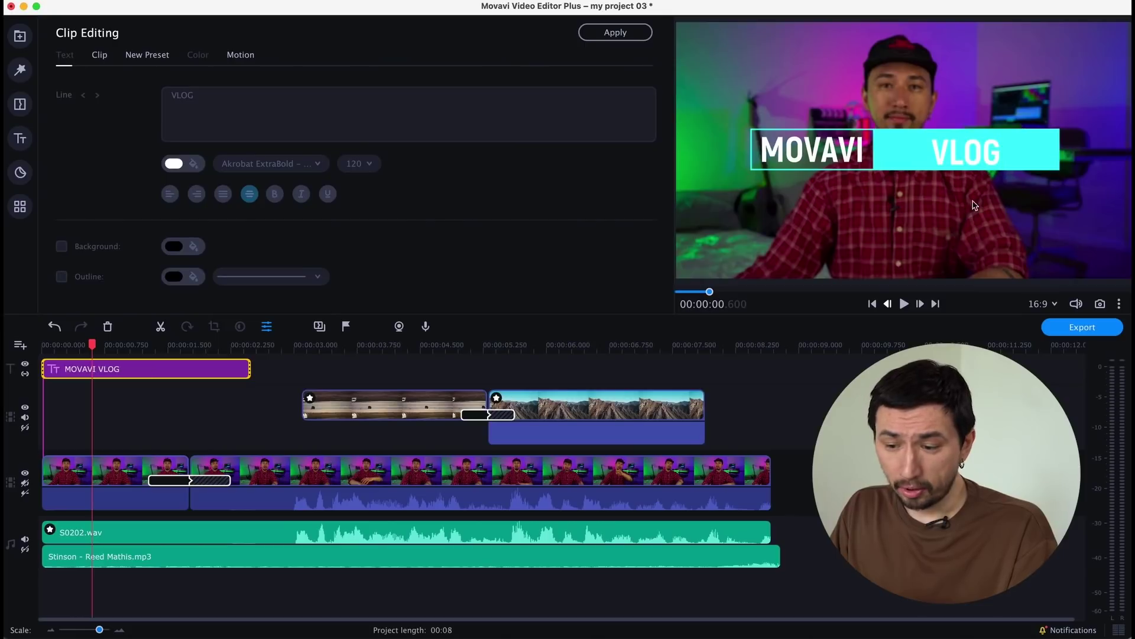
left_click(979, 154)
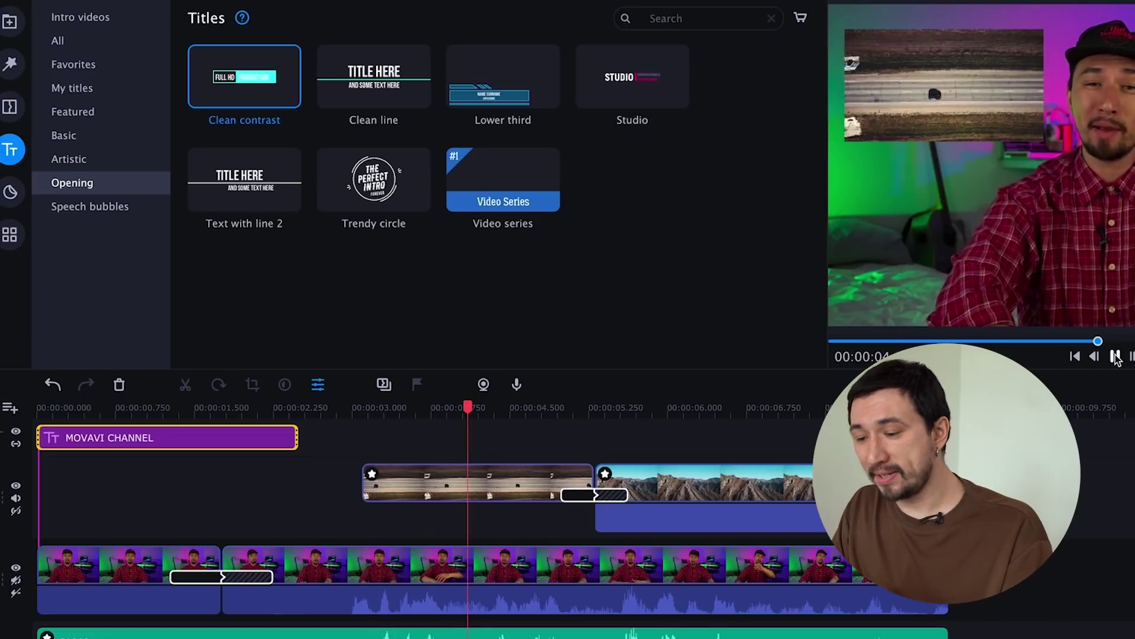
Step: Save the title as preset 'Movavi Channel Title' and add that preset to the timeline
left_click(1116, 356)
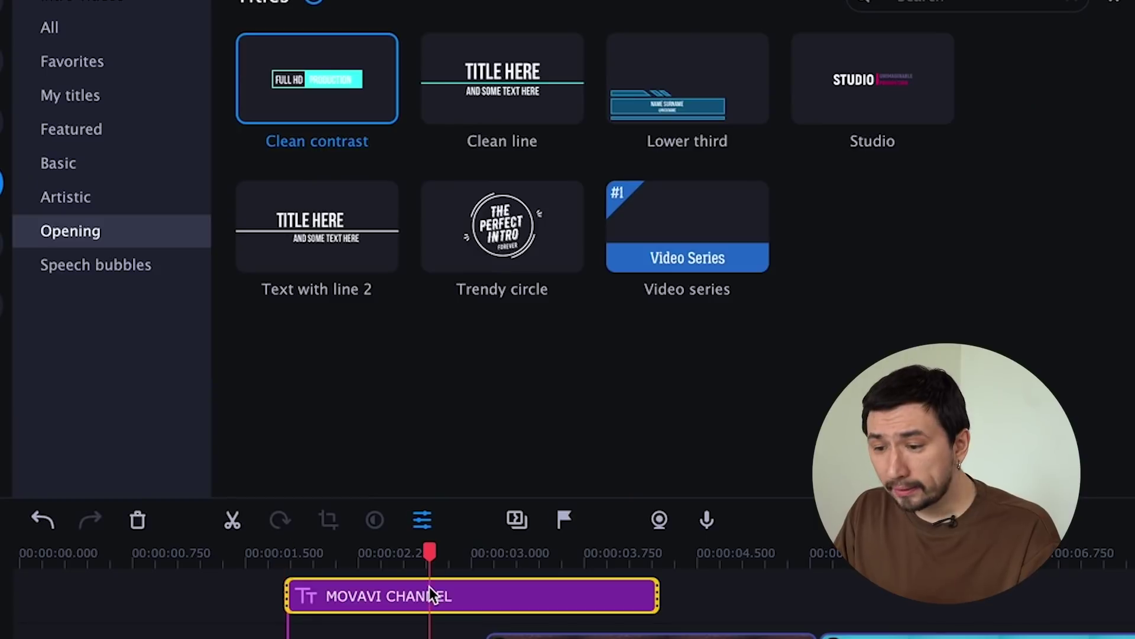
double_click(323, 432)
left_click(189, 44)
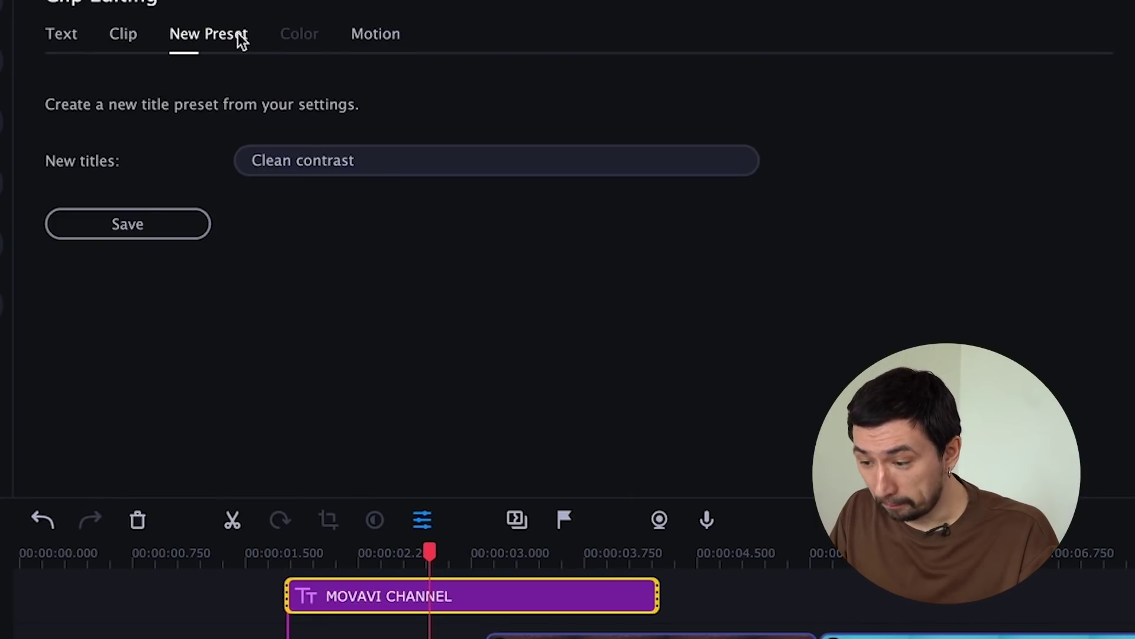
left_click(376, 163)
type("M")
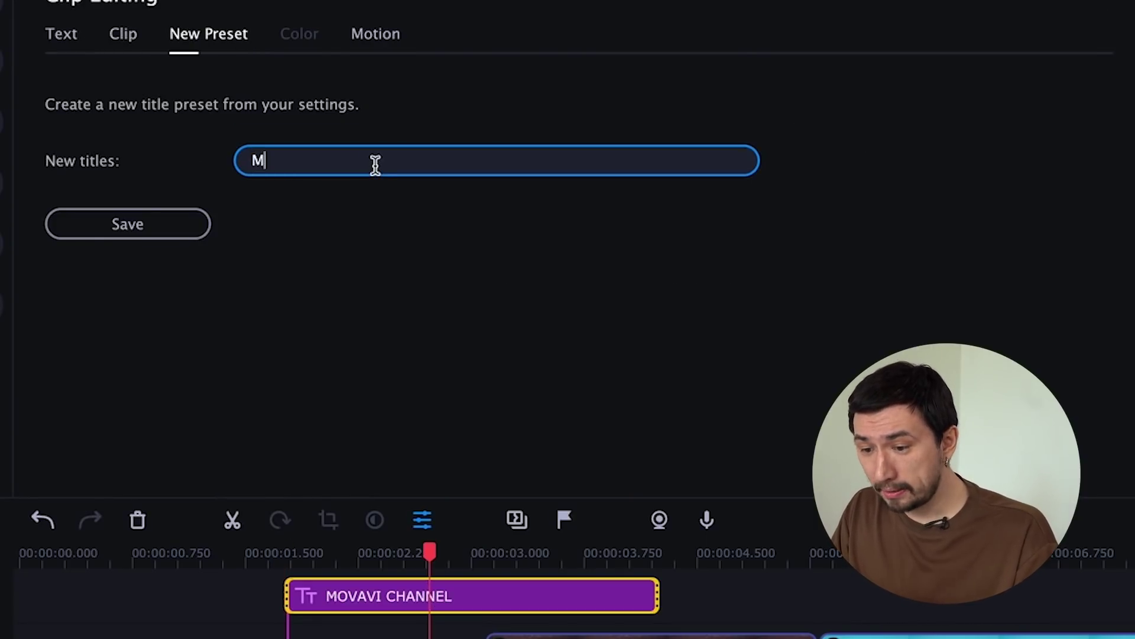
type("ovavi Chan")
type("nel")
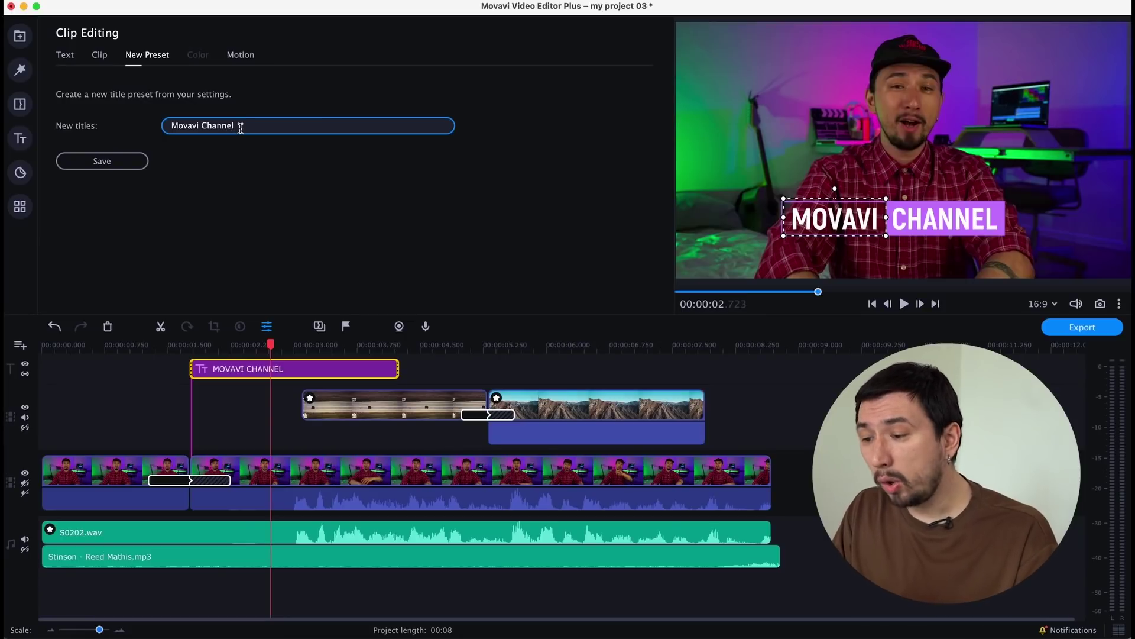
type(" Title")
left_click(102, 161)
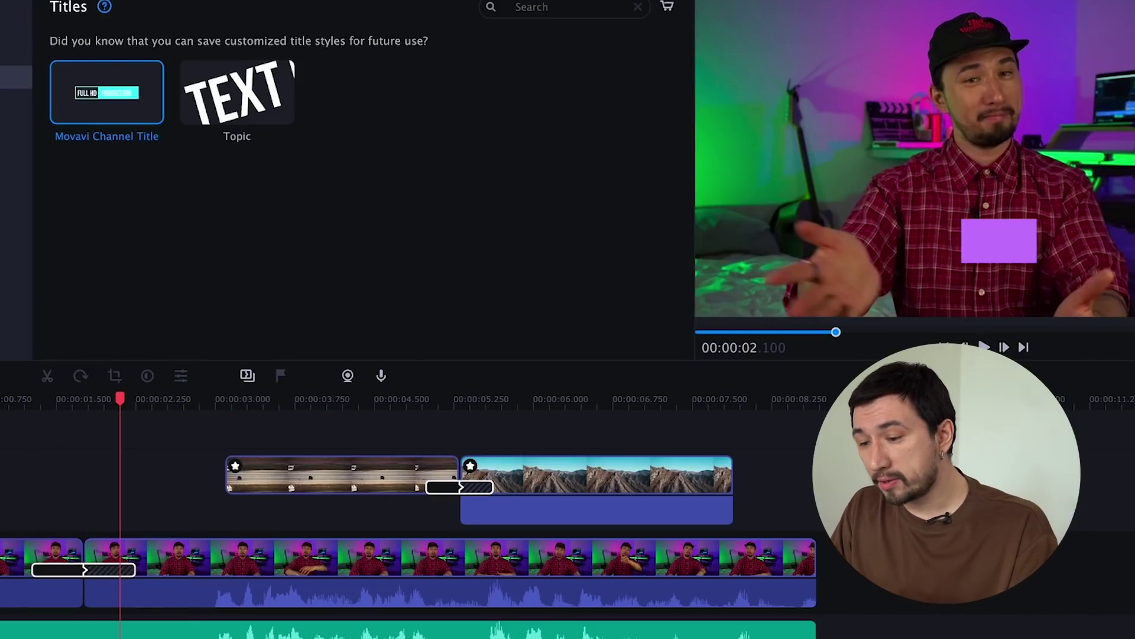
left_click_drag(107, 127, 96, 432)
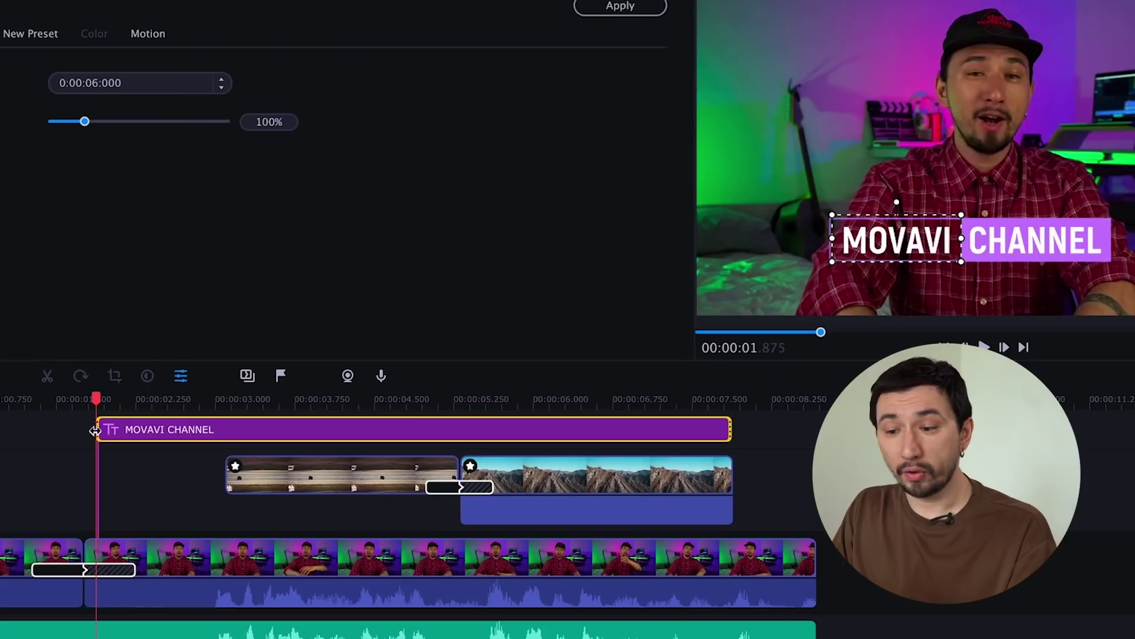
left_click(137, 402)
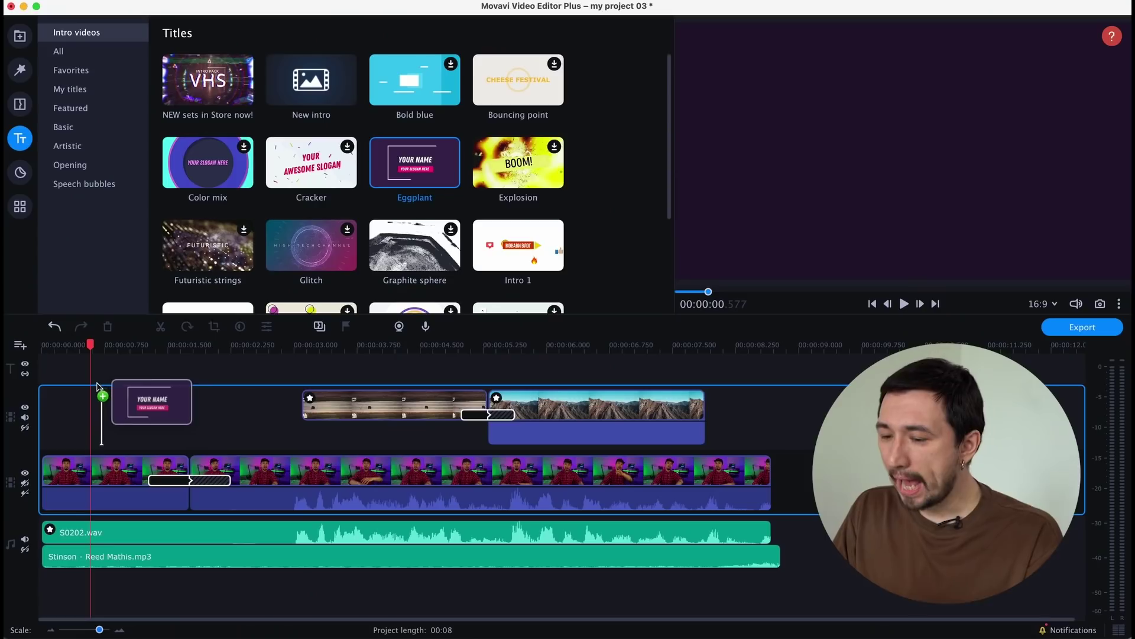
Step: Add the Eggplant intro at the timeline start and edit its YOUR NAME title text
left_click_drag(101, 396, 44, 404)
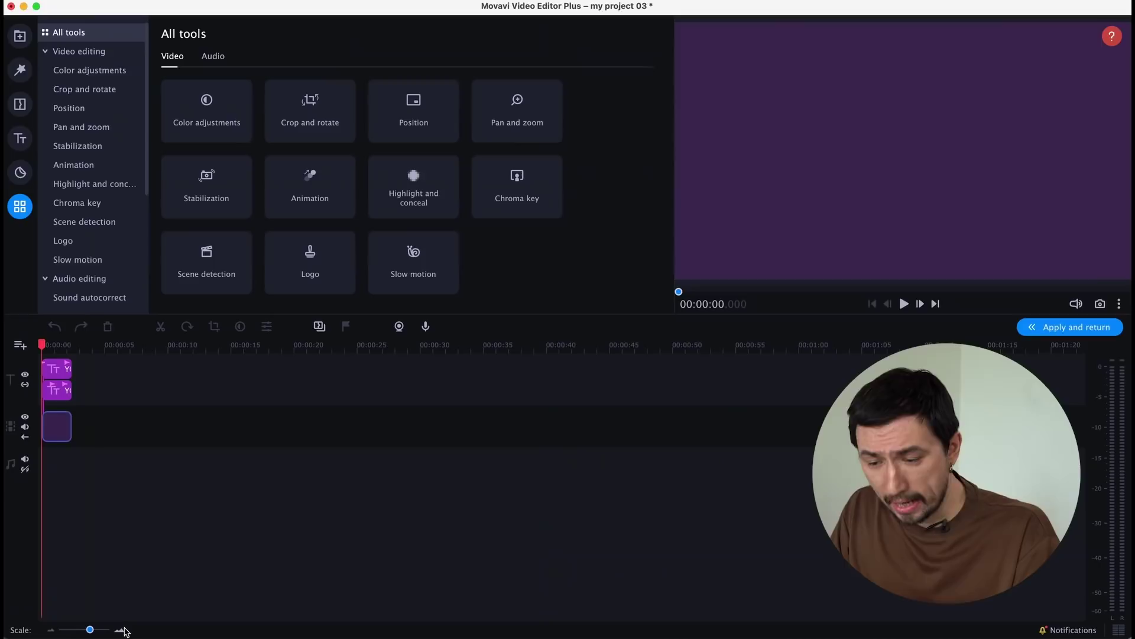
left_click(122, 630)
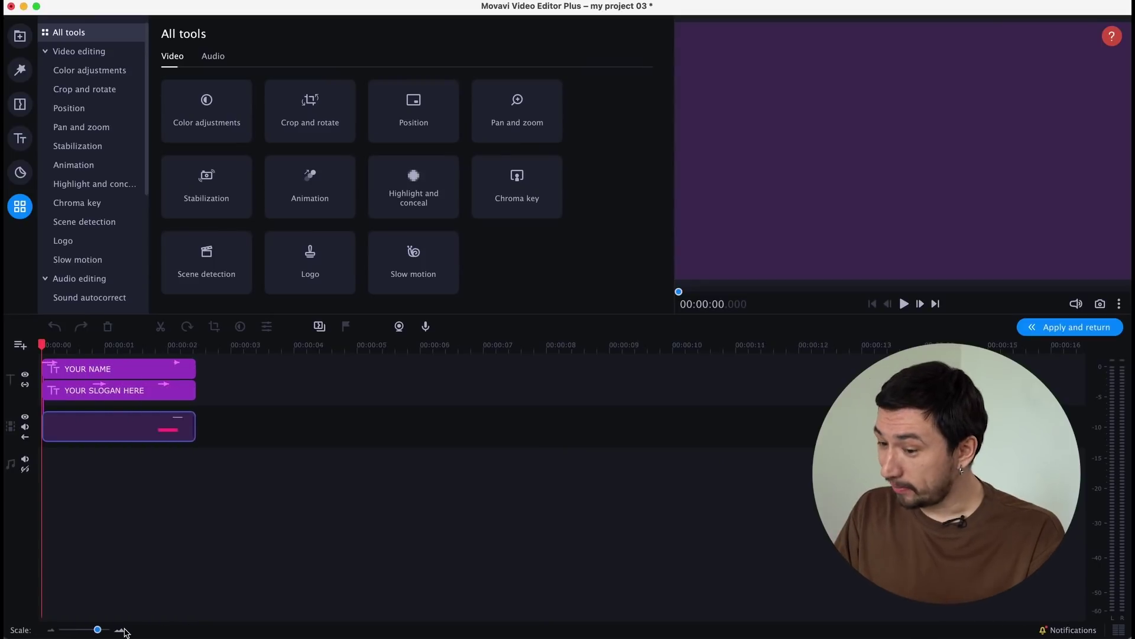
left_click(135, 374)
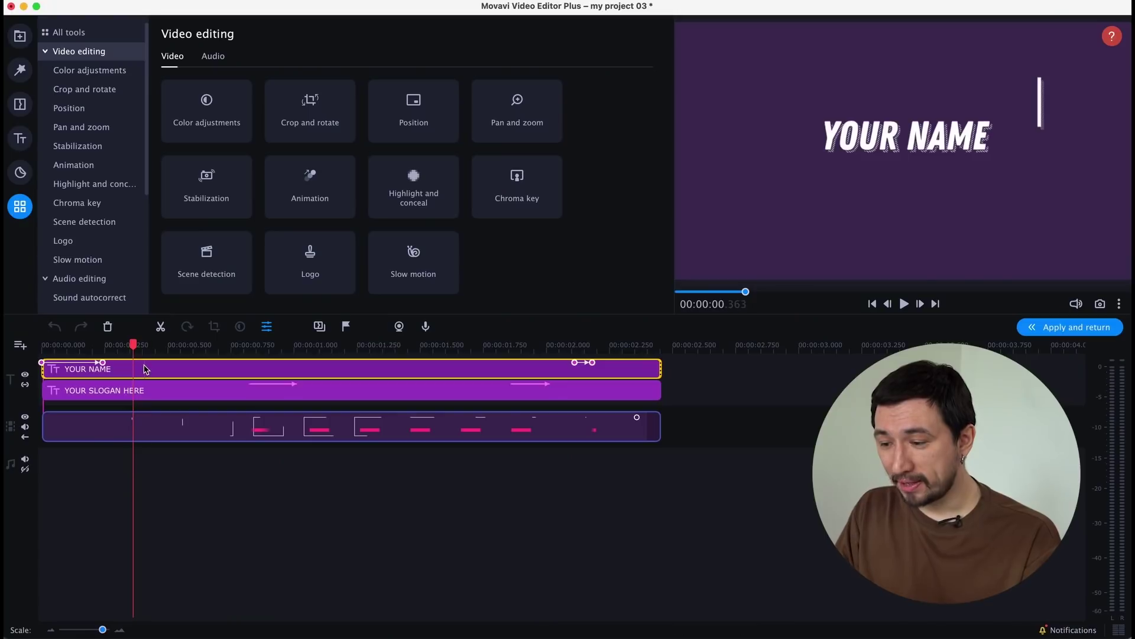
double_click(145, 369)
double_click(920, 131)
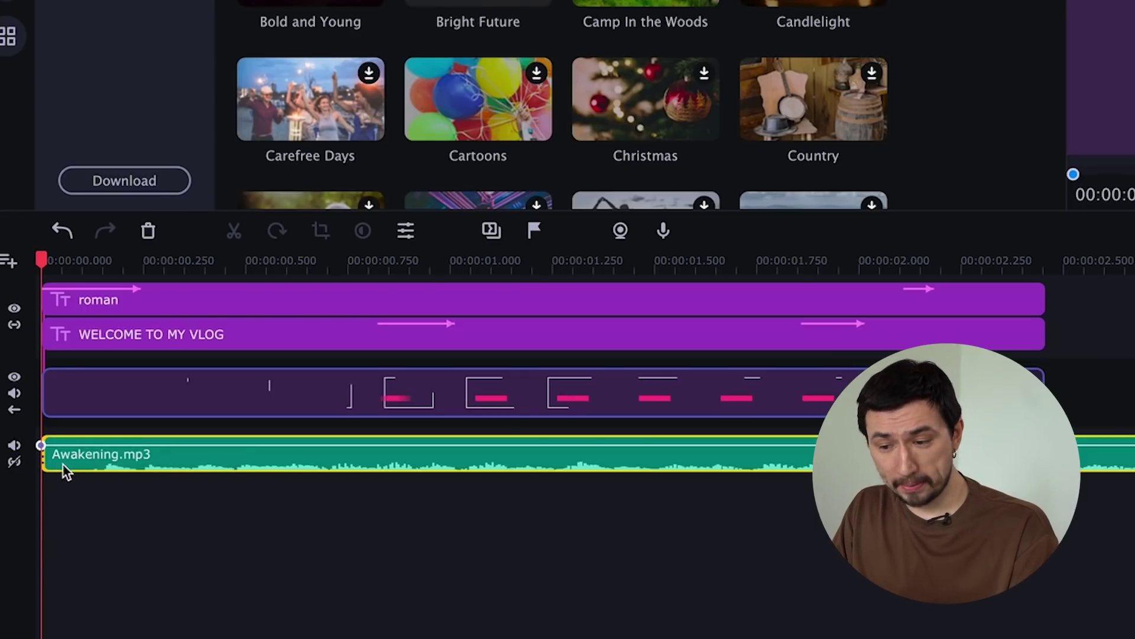
Step: Save the customised intro as 'My New Intro', delete the original, and place the saved one first
right_click(64, 468)
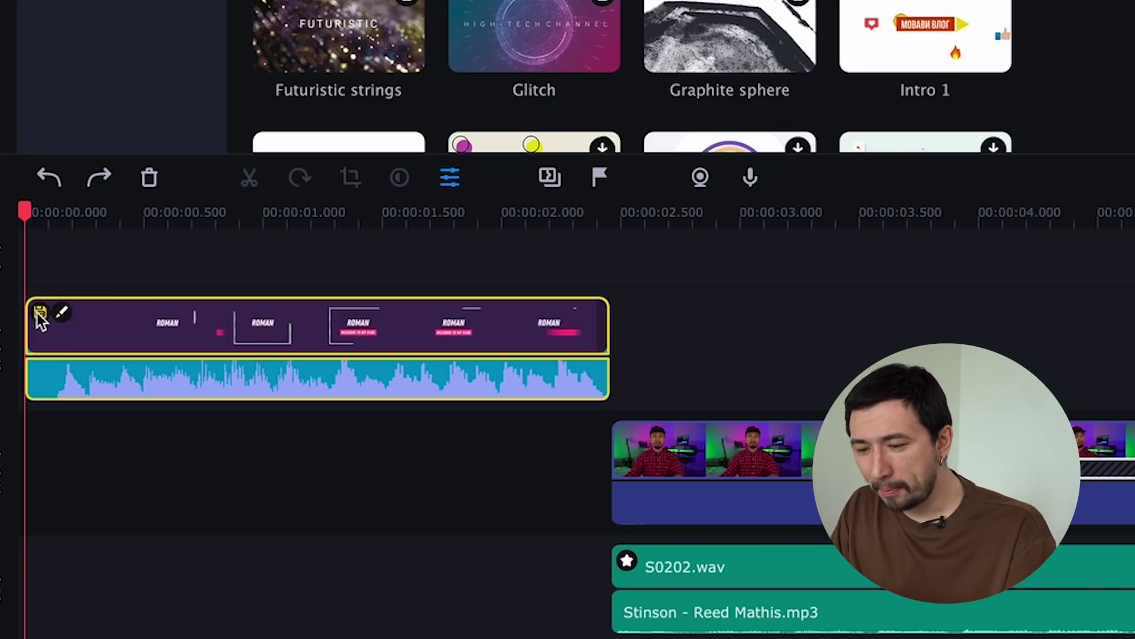
left_click(39, 312)
type("My New Intro")
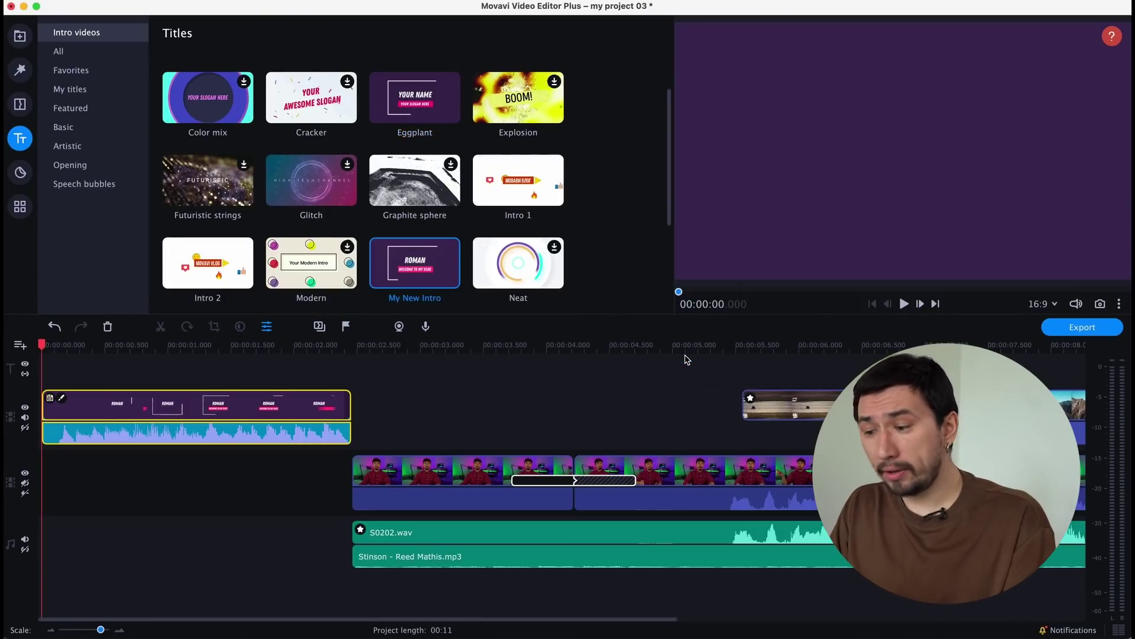
left_click(274, 472)
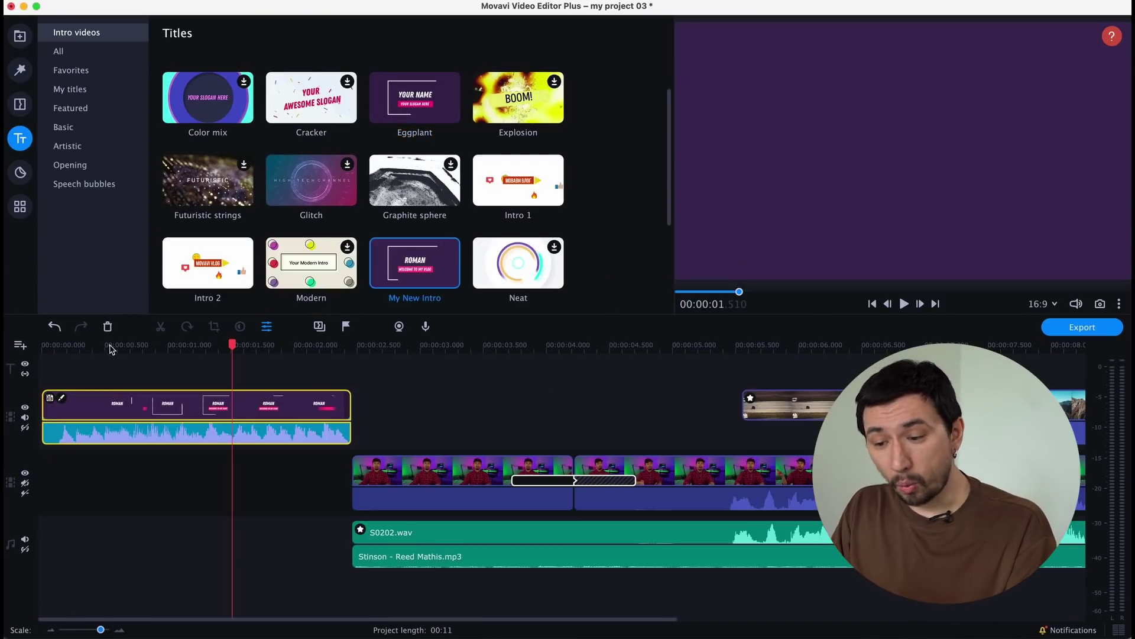
key("Delete")
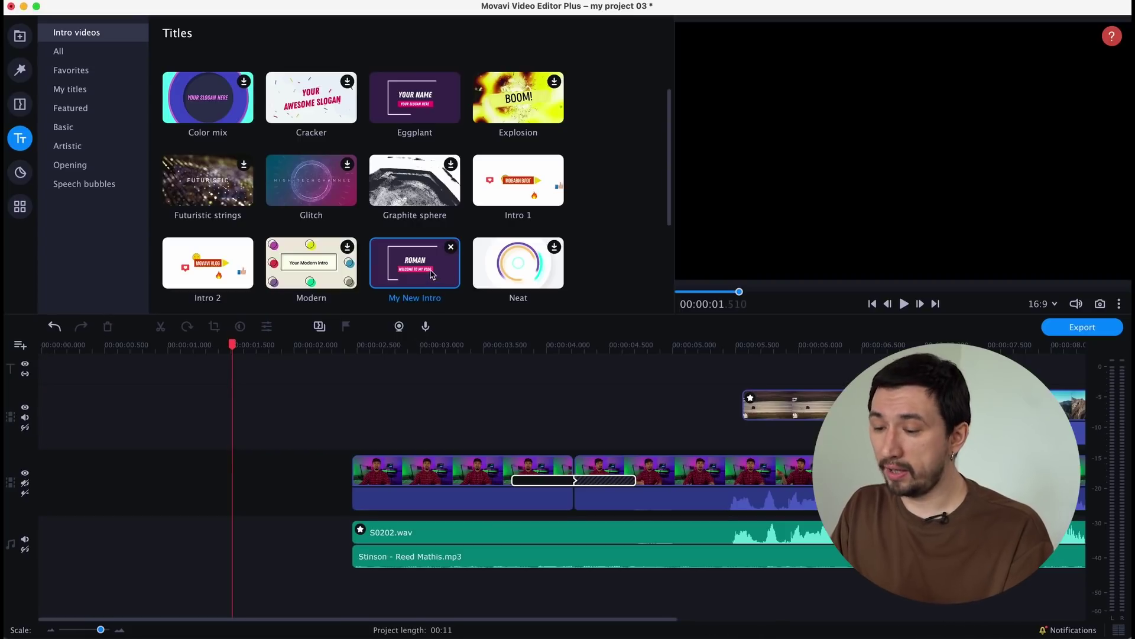
left_click_drag(415, 263, 47, 482)
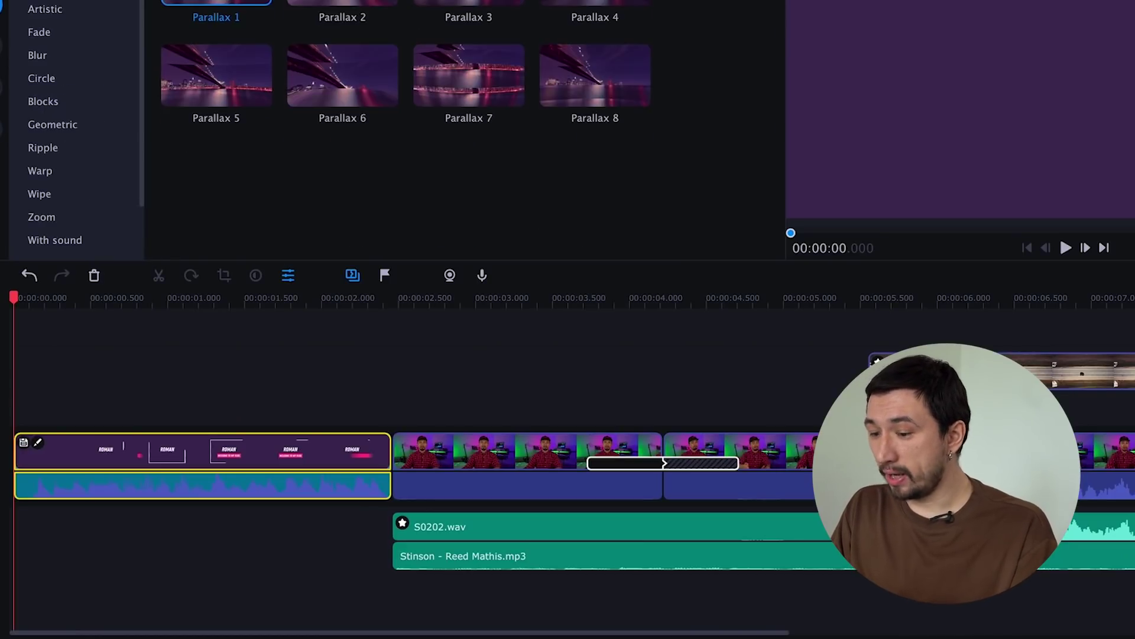
Step: Add the Featured Twirl 1 transition at the join between My New Intro and the presenter clip
left_click(84, 0)
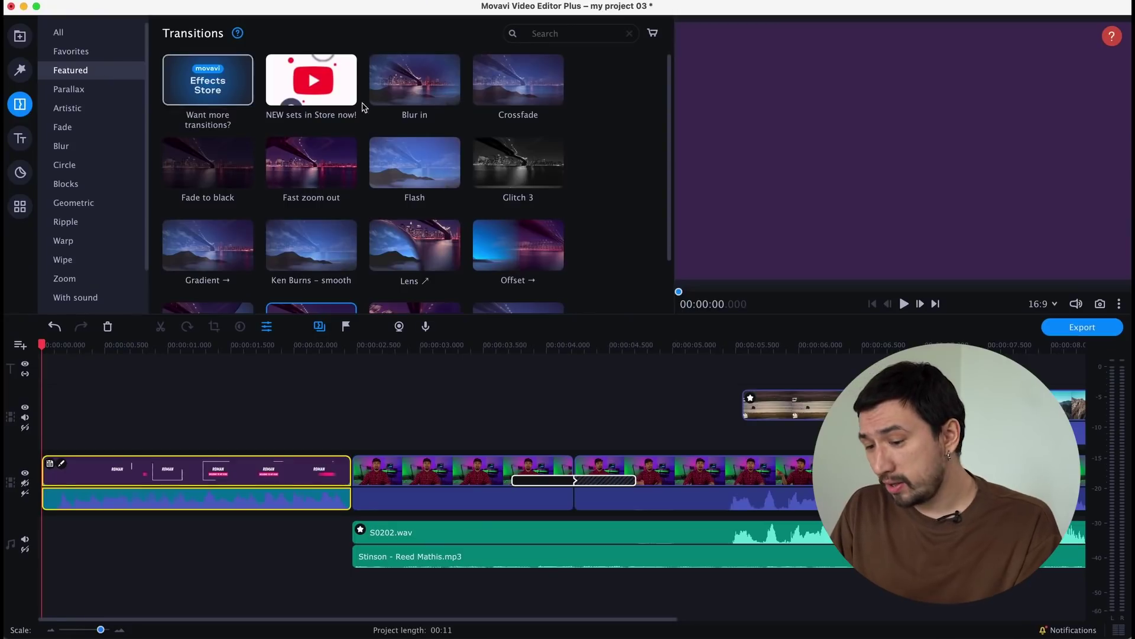
scroll(322, 164, "down", 2)
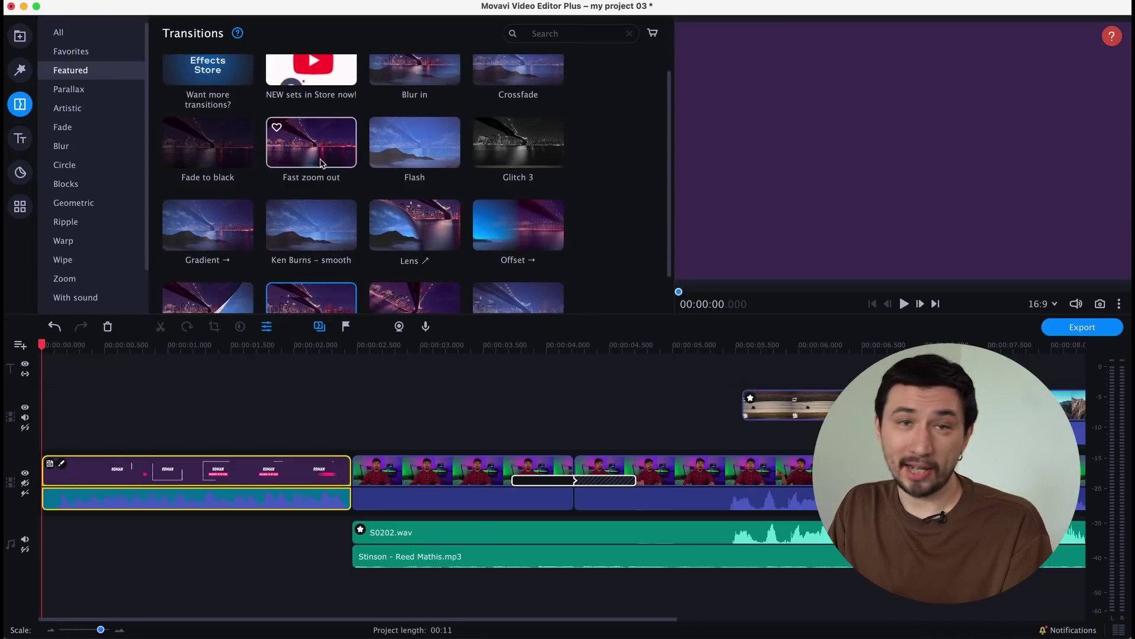
scroll(412, 286, "down", 1)
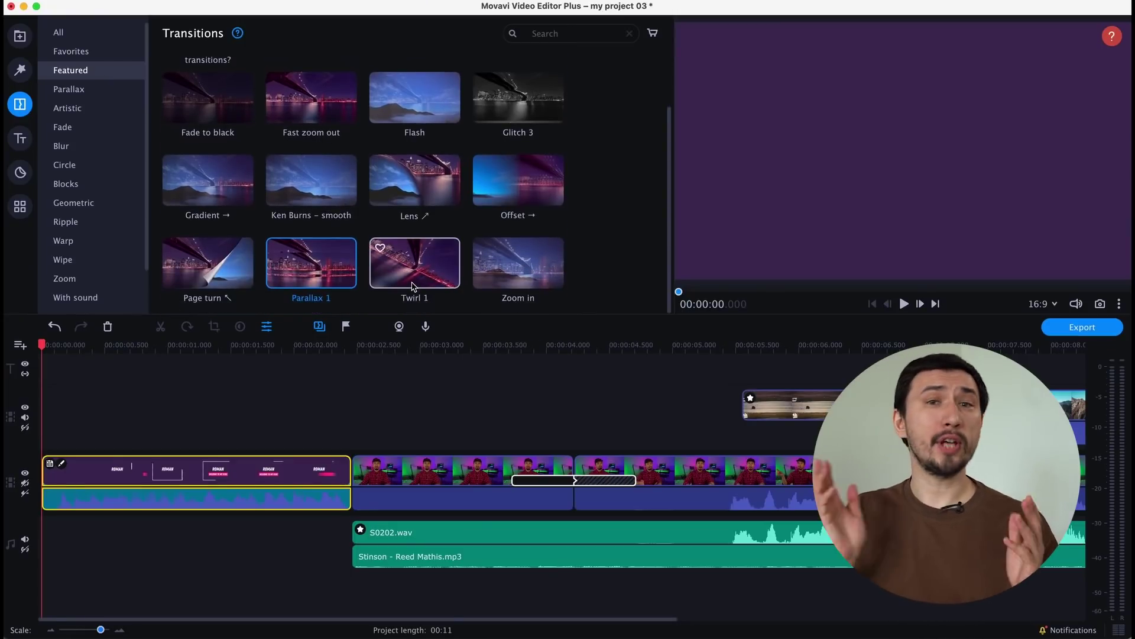
left_click_drag(427, 272, 354, 489)
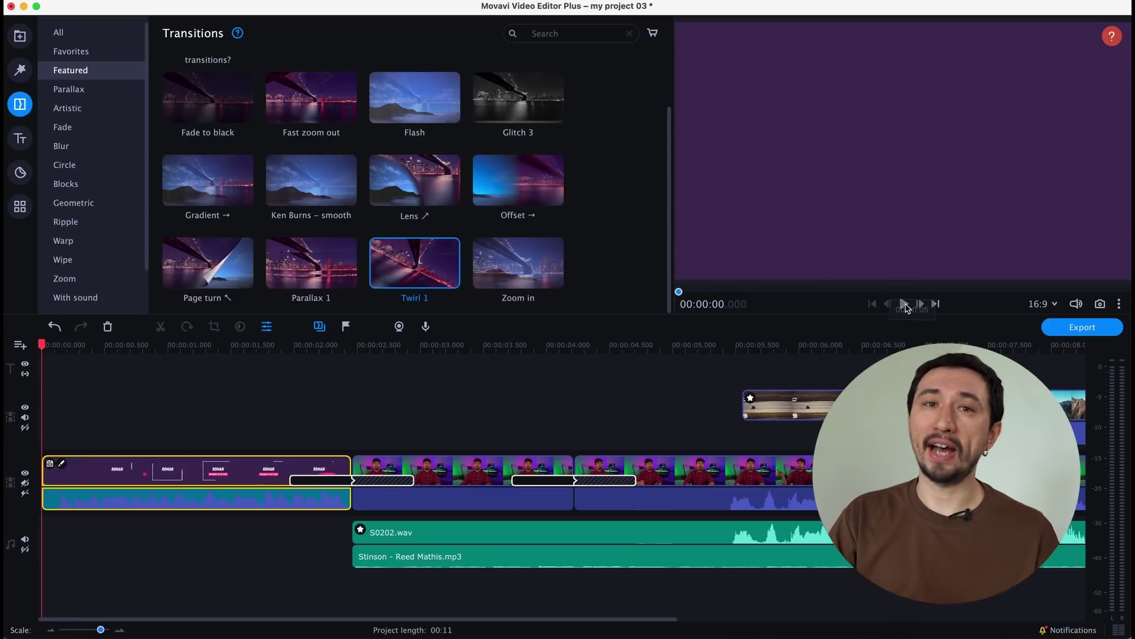